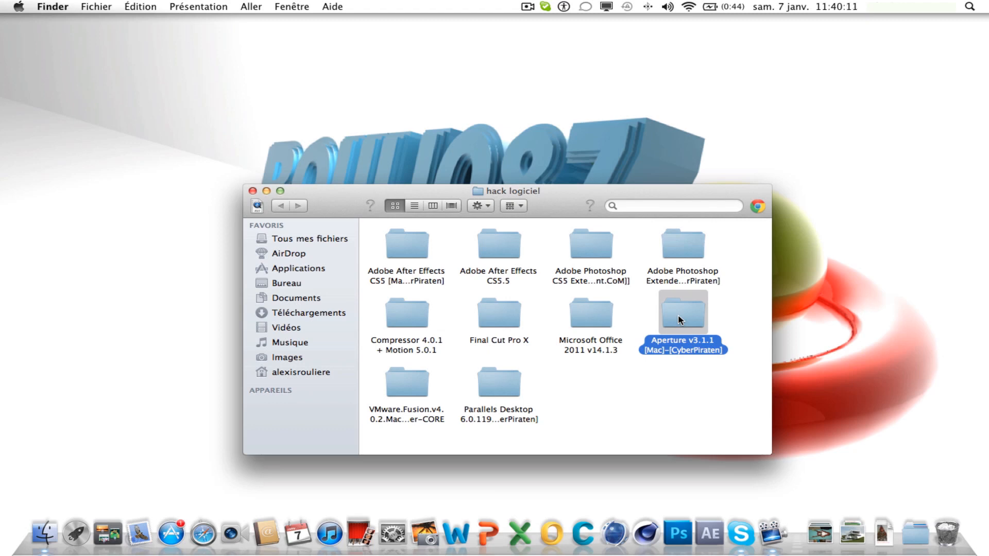
- Switch to Safari, search Google for "thepirate bay" and open The Pirate Bay site from the results
click(204, 533)
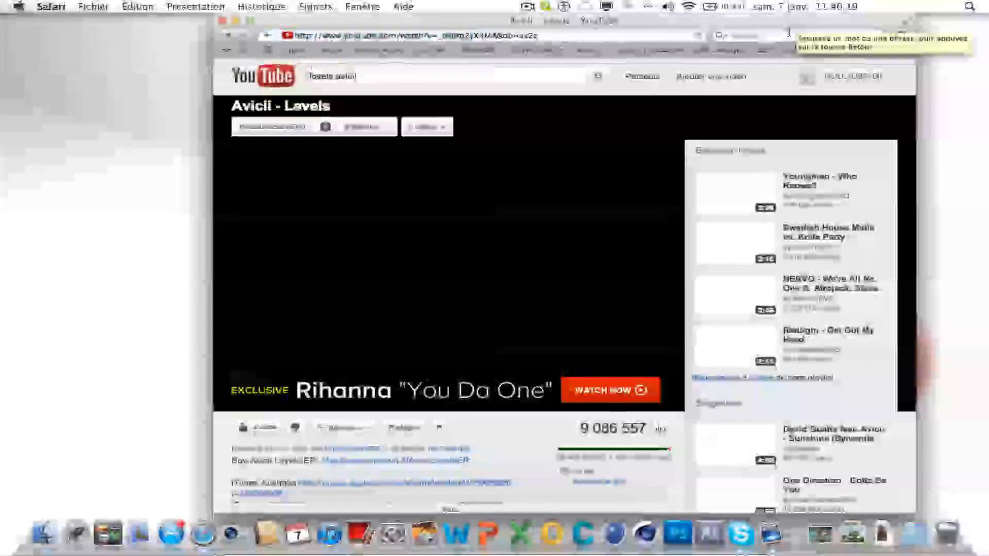
click(788, 32)
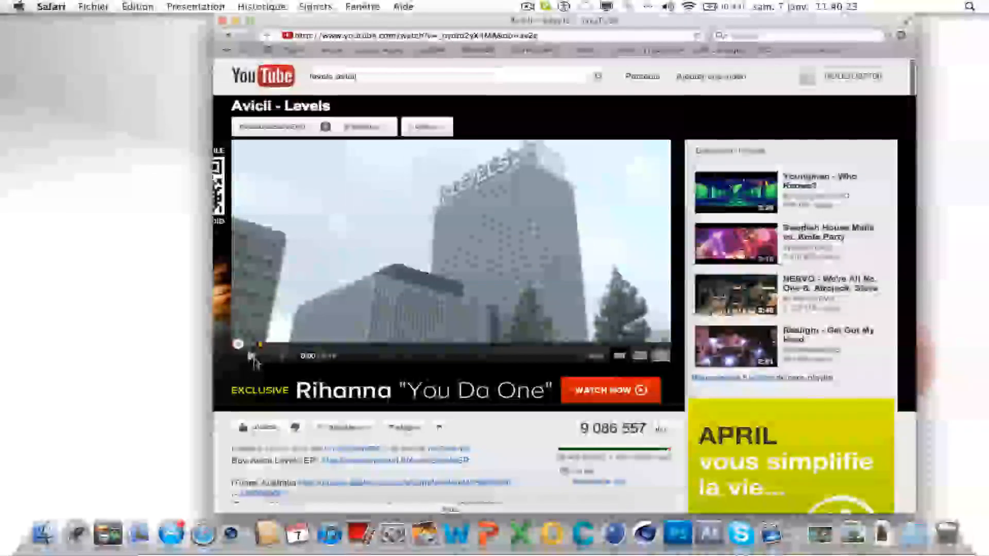
click(760, 34)
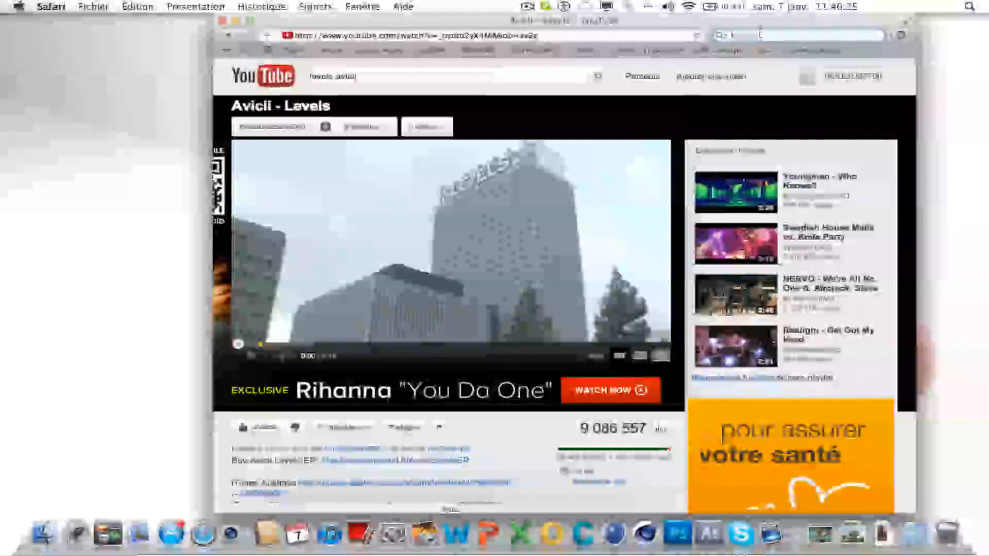
text(the)
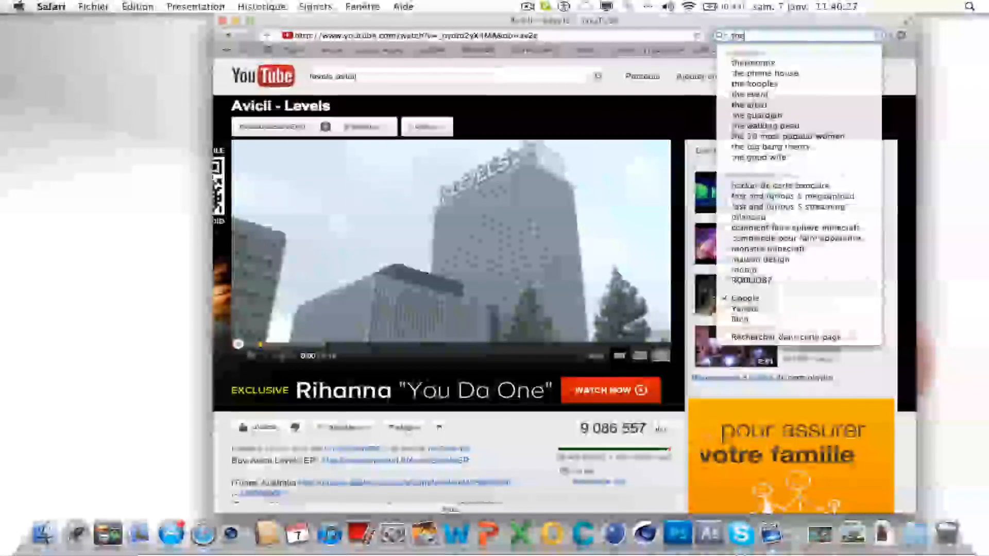
text(plrate b)
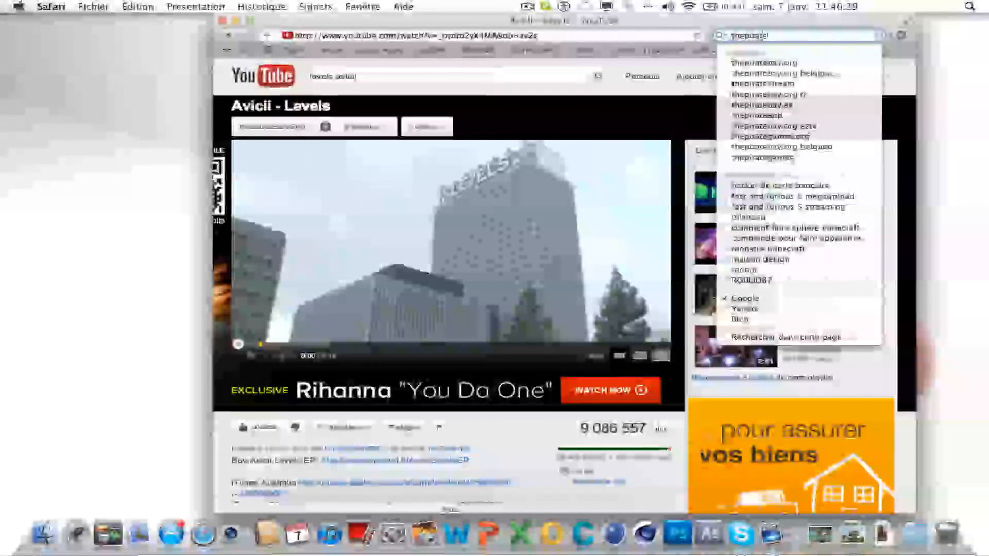
text(ay)
key(Return)
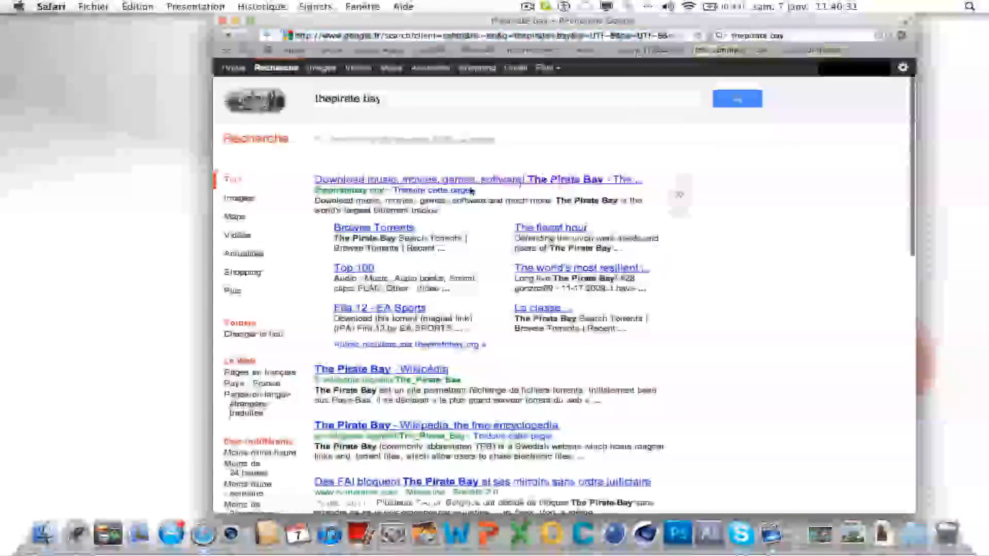
click(497, 180)
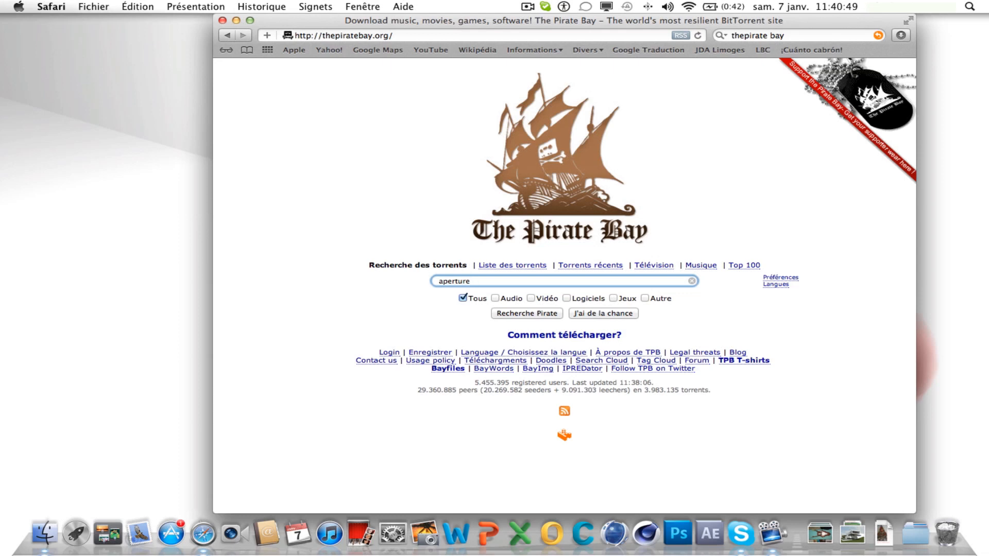
- Search The Pirate Bay for "aperture 3" and open the details of the Aperture v3.1.1 [Mac]-[CyberPiraten] torrent
key(Return)
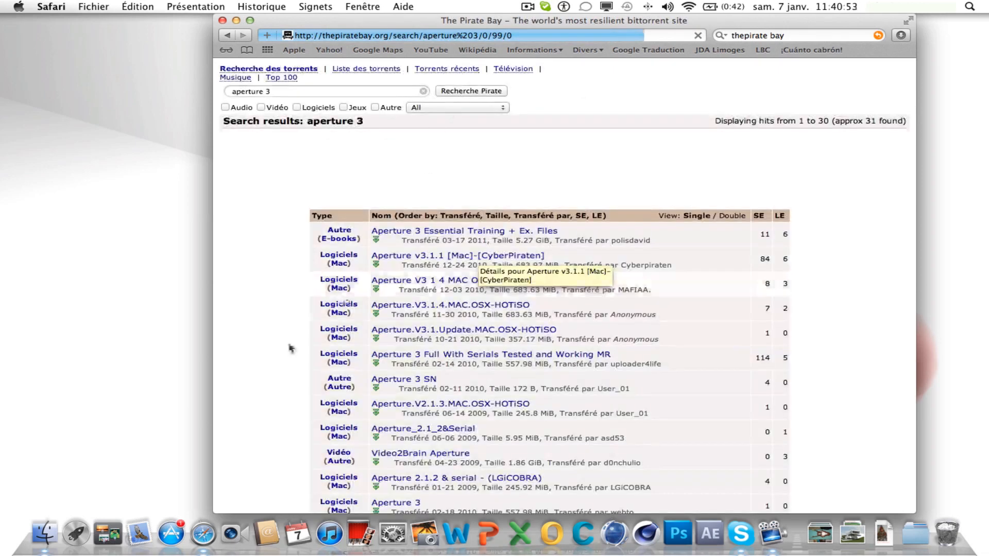
scroll(359, 246, down, 3)
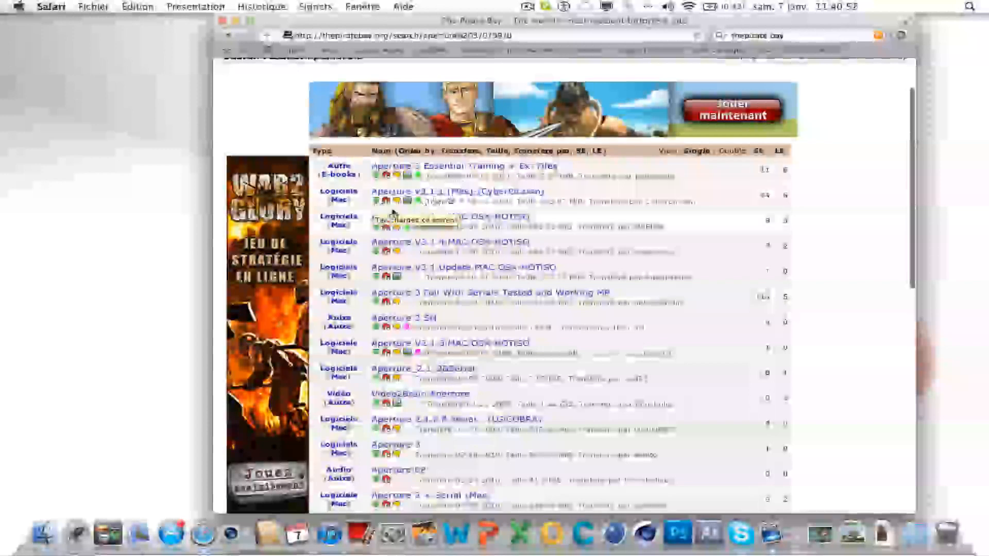
click(436, 191)
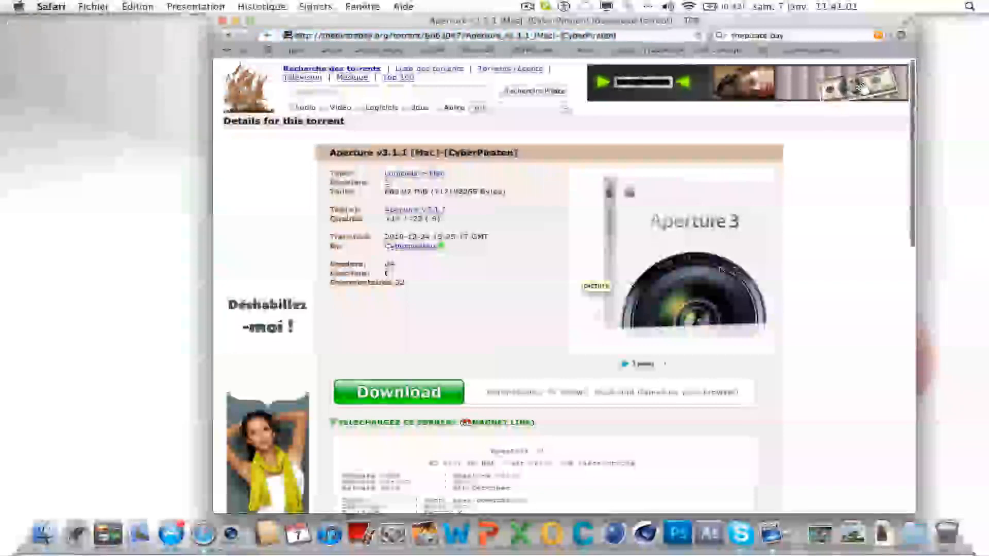
- Download the Aperture v3.1.1 torrent file, open it in µTorrent and postpone the µTorrent update
scroll(520, 387, down, 3)
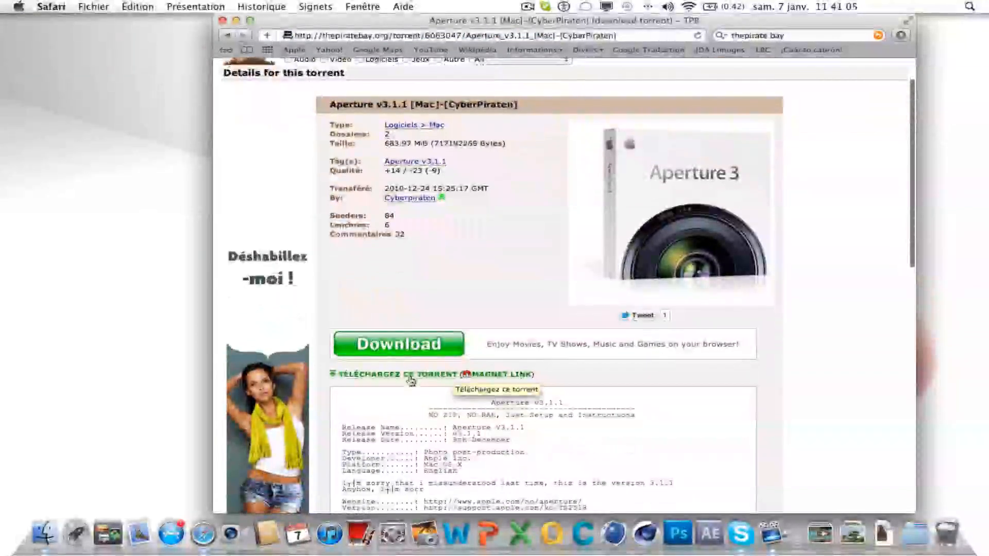
click(412, 381)
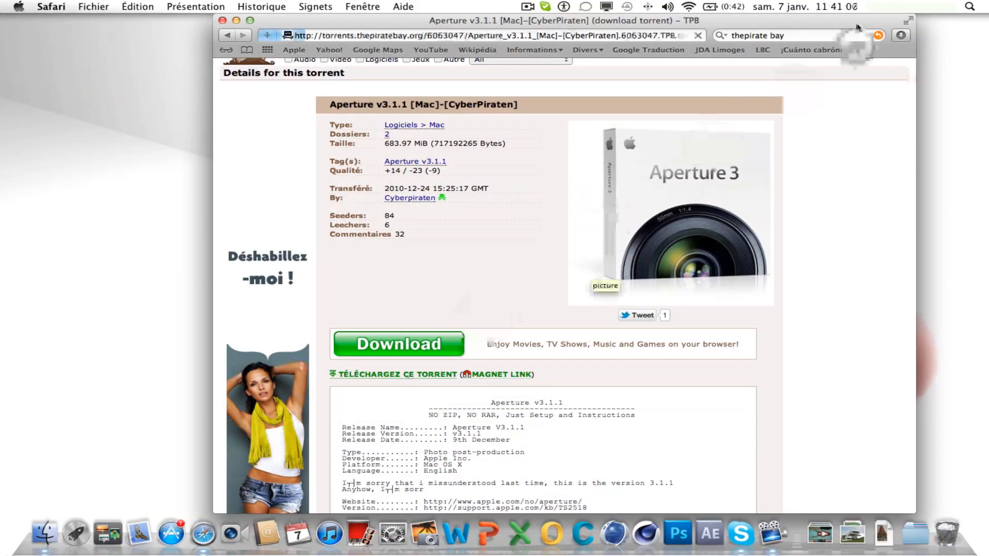
click(900, 36)
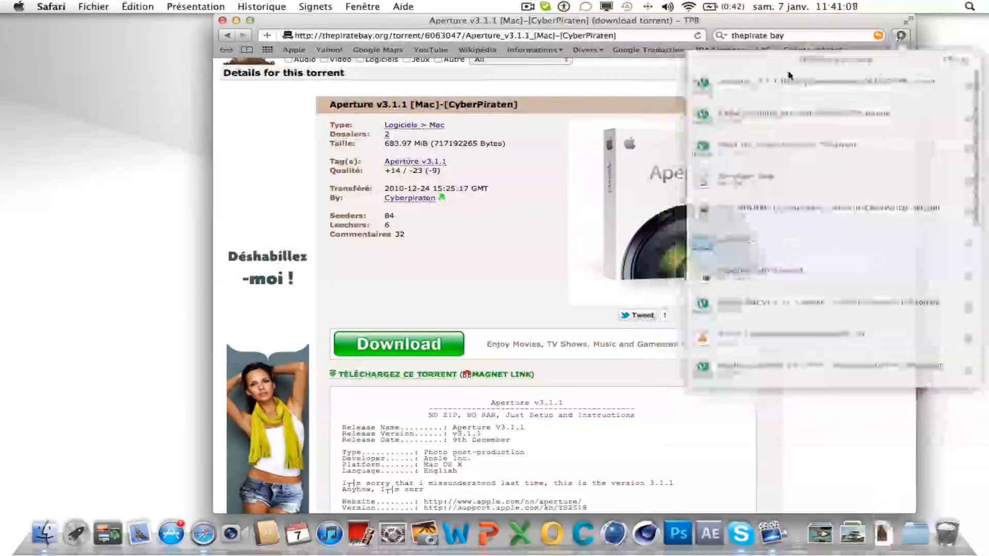
double_click(745, 87)
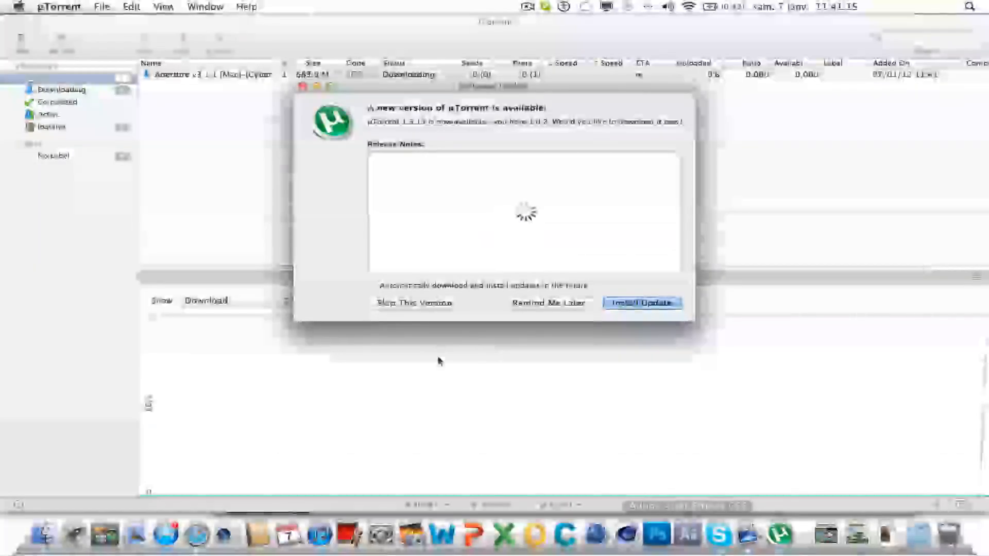
click(550, 303)
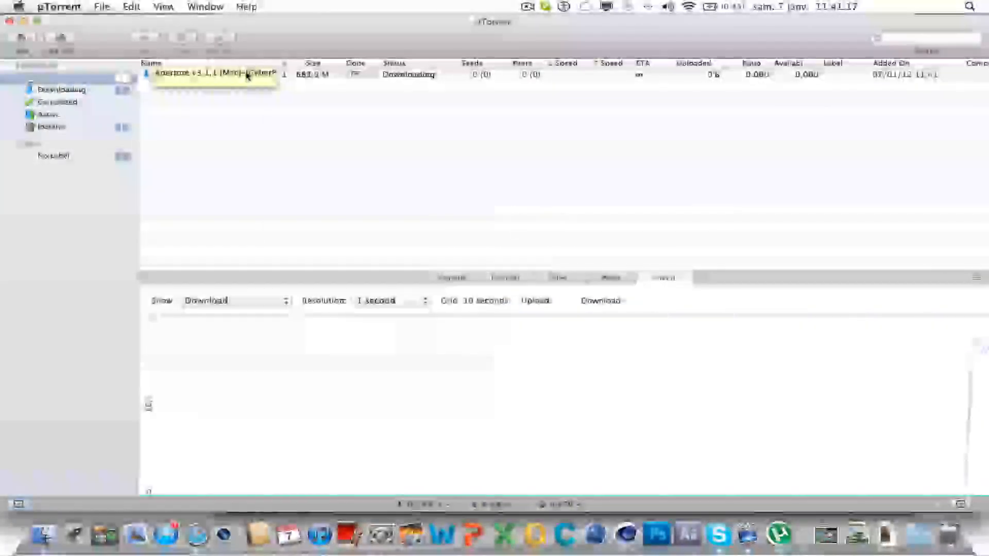
- Remove the Aperture torrent from the µTorrent list and close the µTorrent window
click(259, 79)
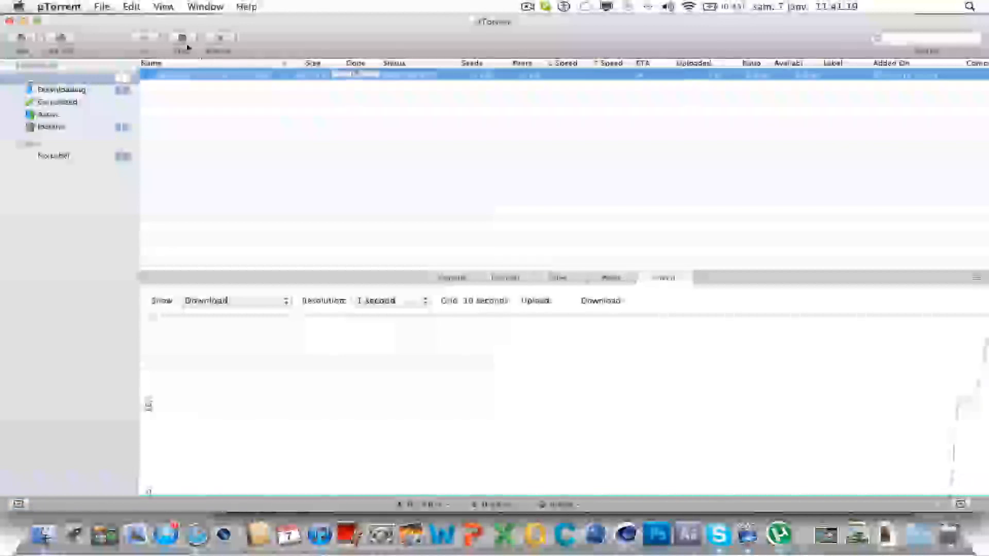
click(220, 37)
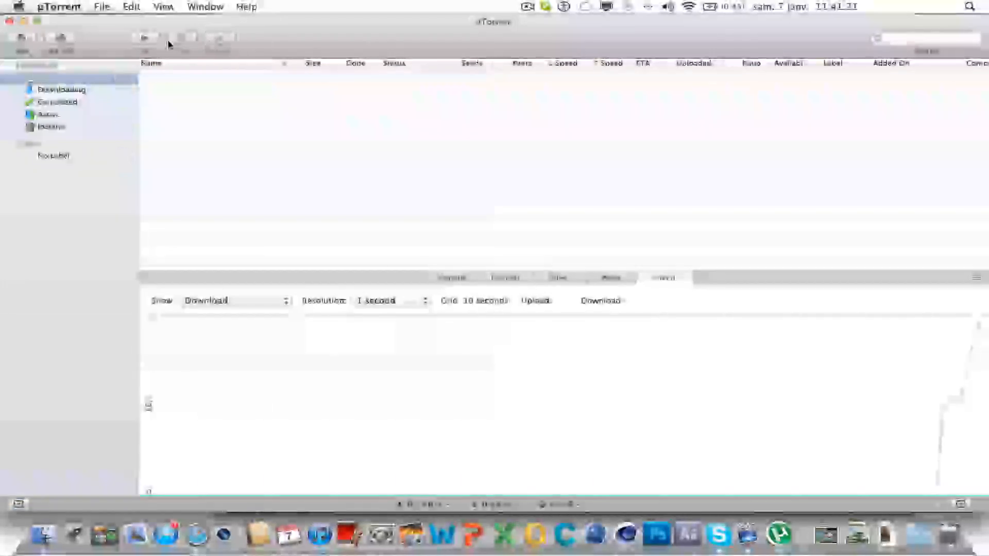
click(9, 21)
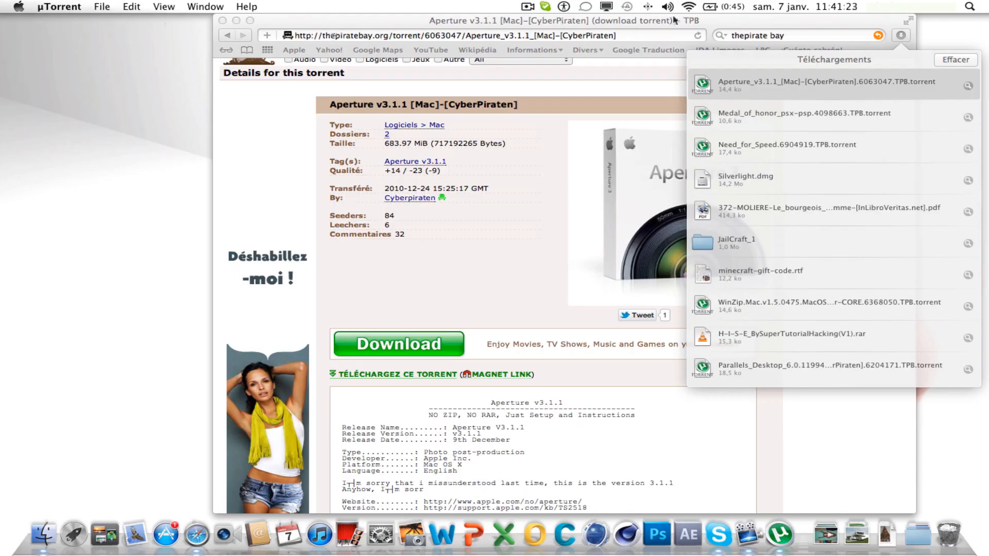
- Close Safari's downloads list, search Google for "utorrent" and decline the incoming Skype call
click(900, 36)
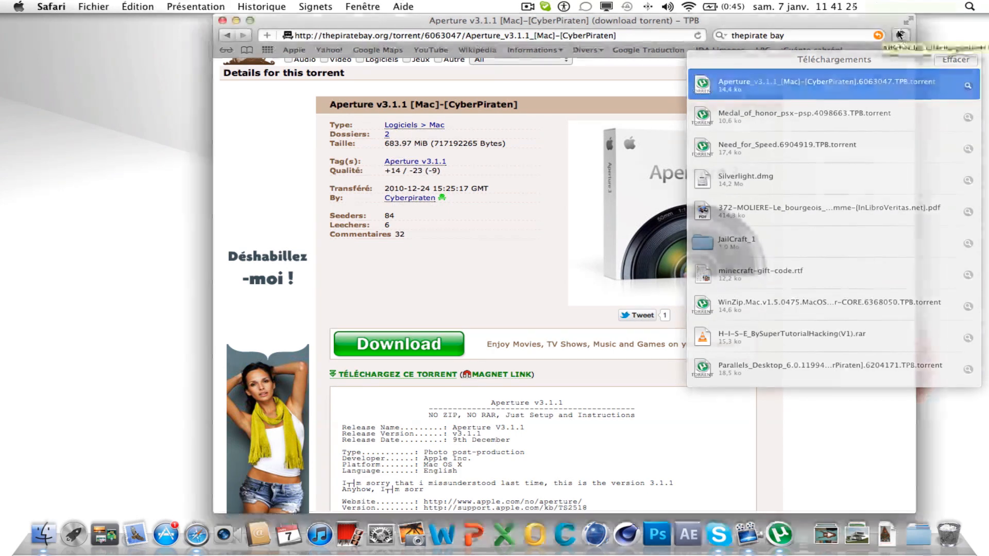
click(794, 36)
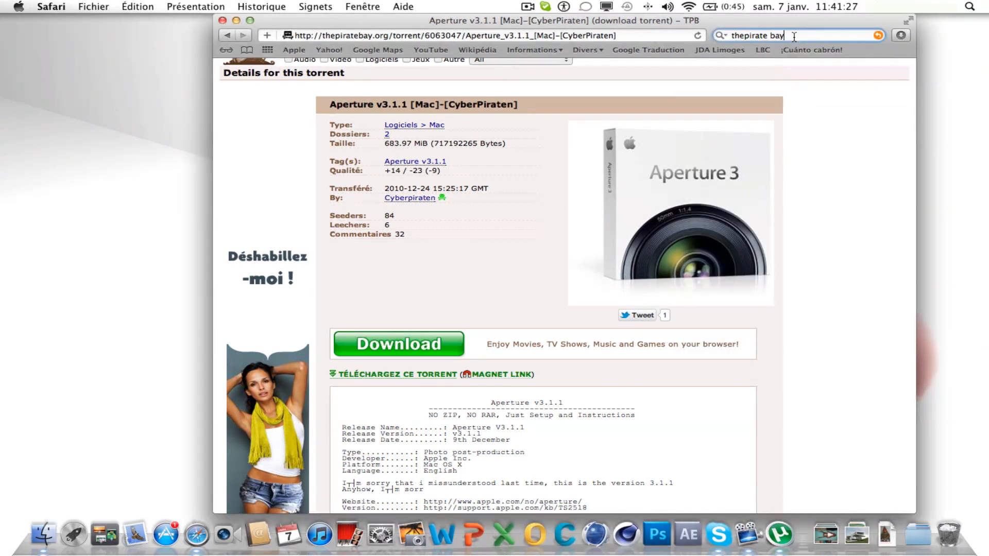
click(720, 36)
text(uto)
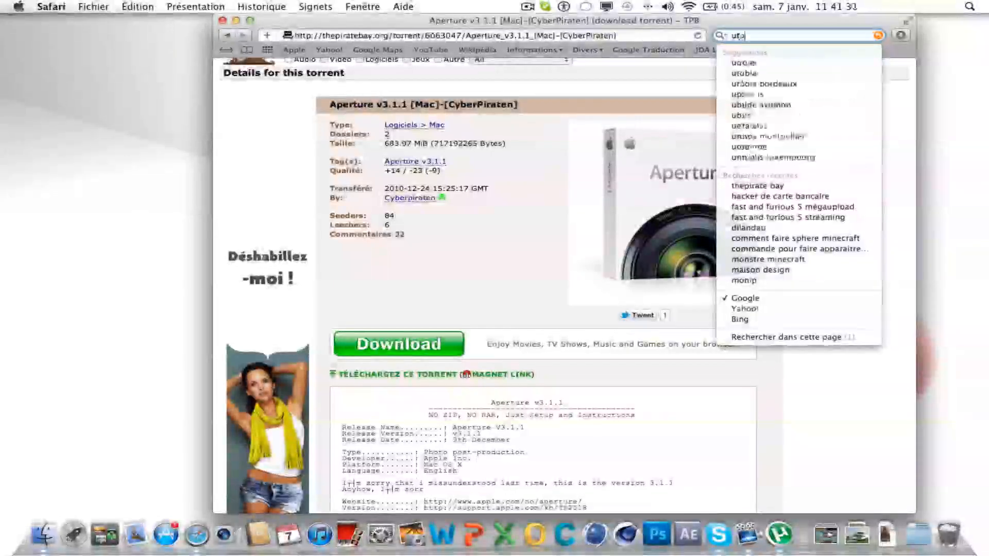
text(rrent)
key(Return)
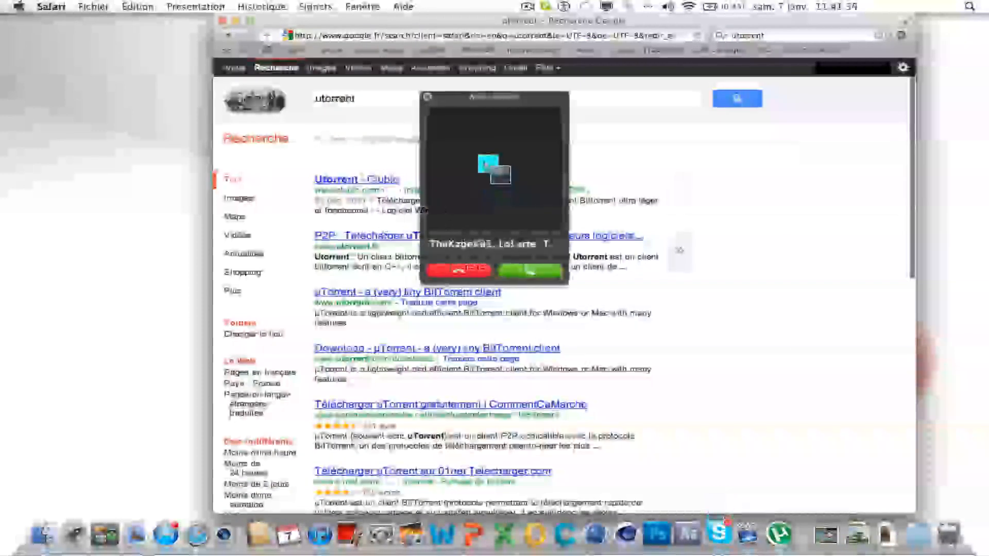
click(454, 268)
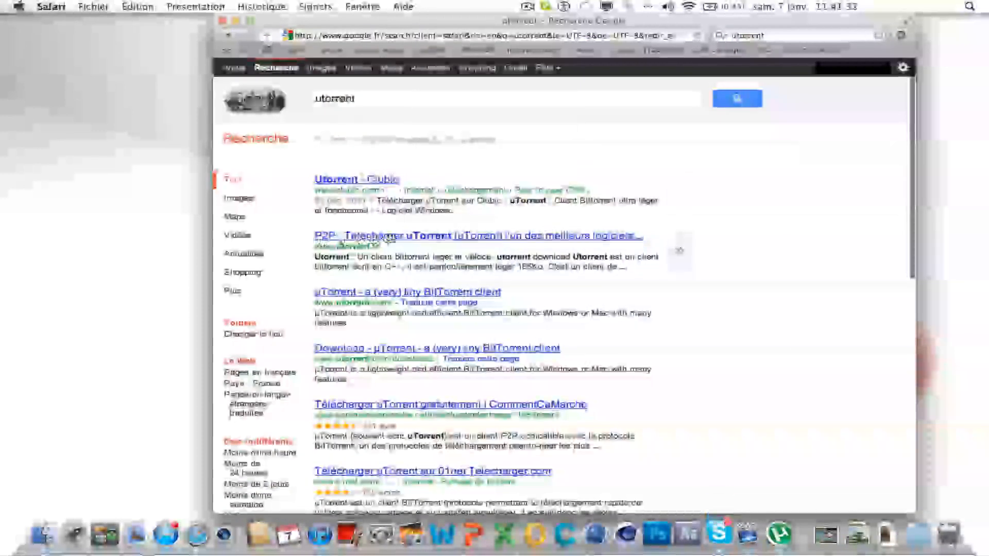
- Open the official µTorrent downloads page from the search results and show its Mac version
click(396, 236)
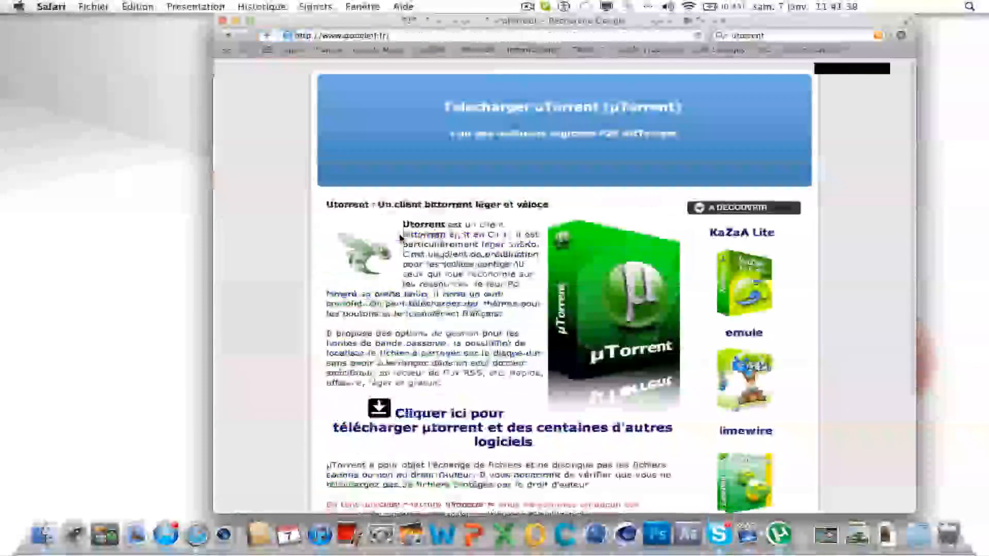
click(228, 35)
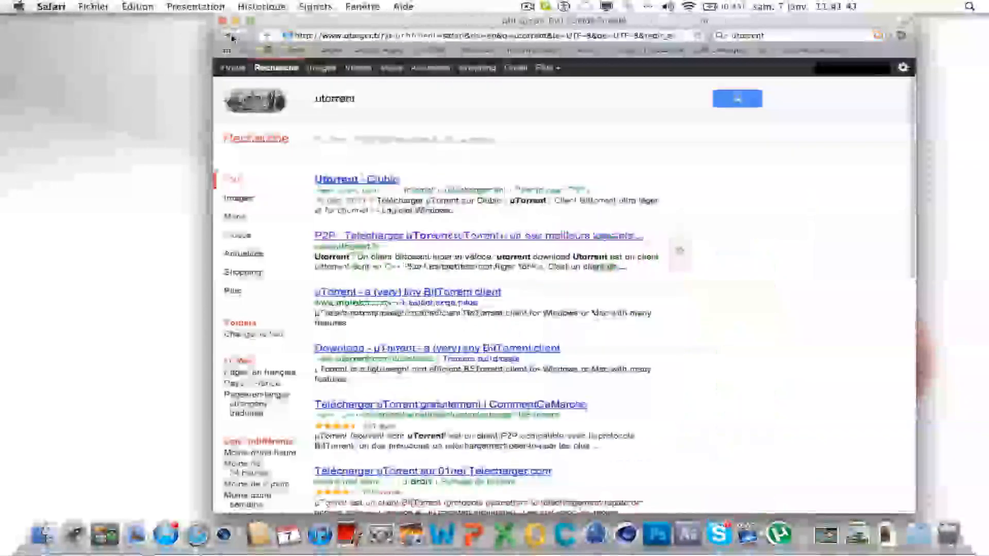
click(394, 354)
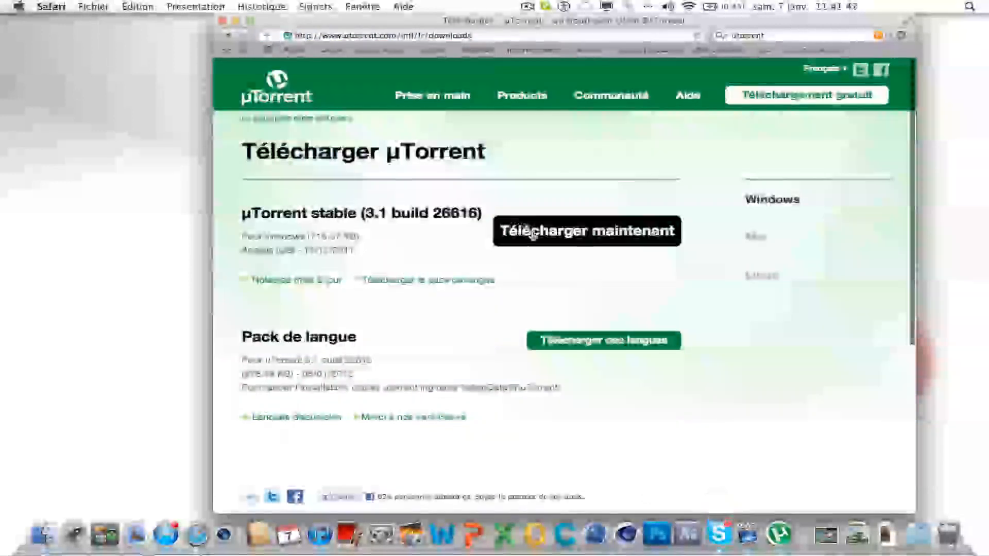
scroll(533, 235, down, 1)
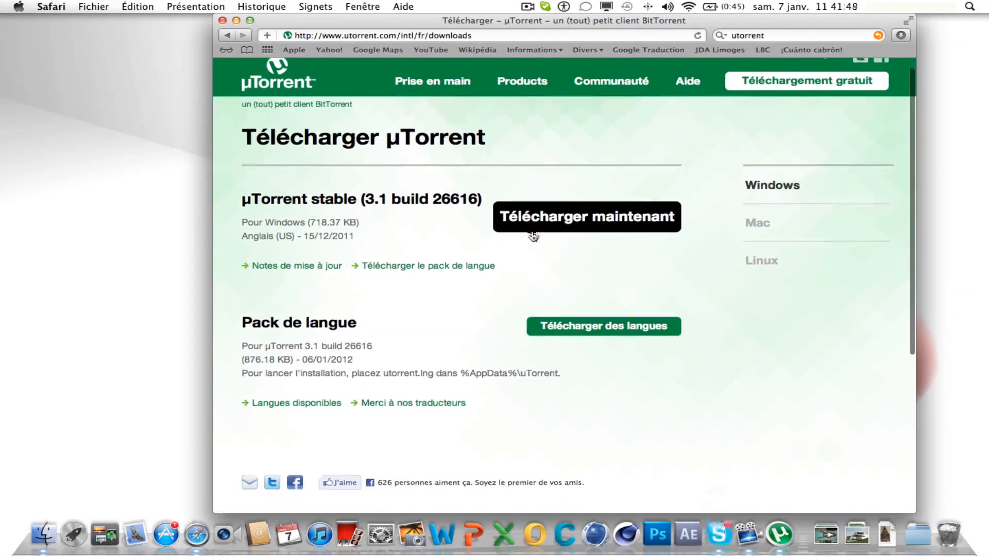
click(755, 225)
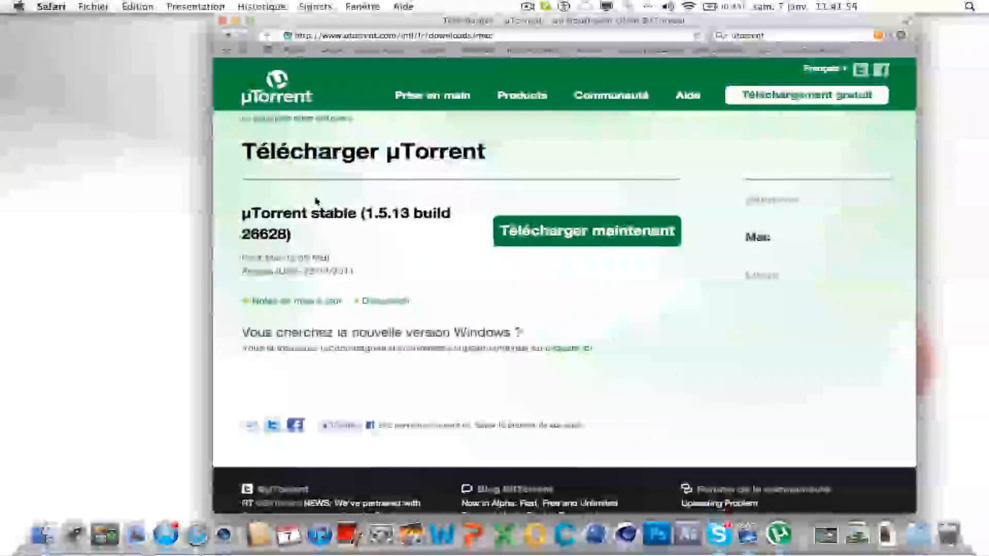
- Close the Safari window and quit Skype
click(223, 21)
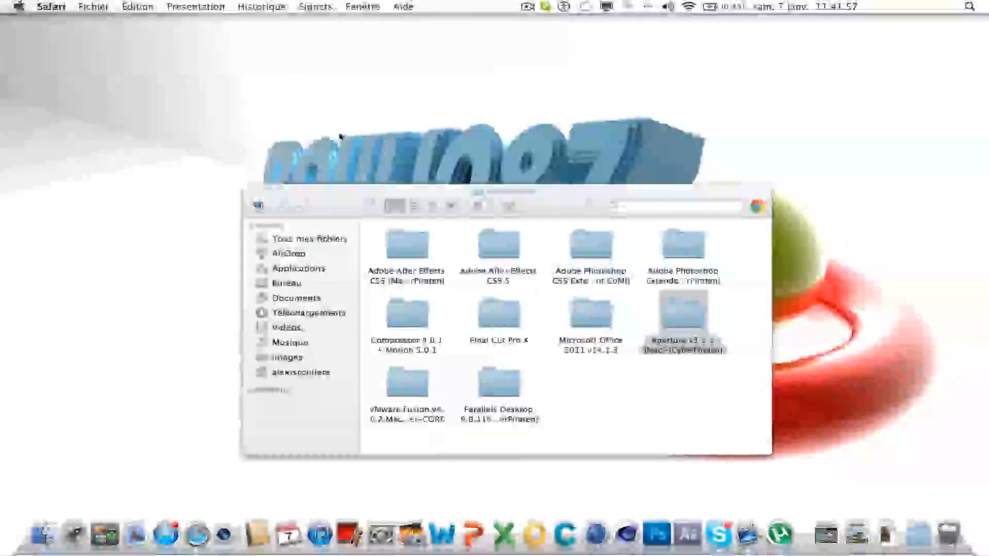
right_click(720, 531)
click(726, 501)
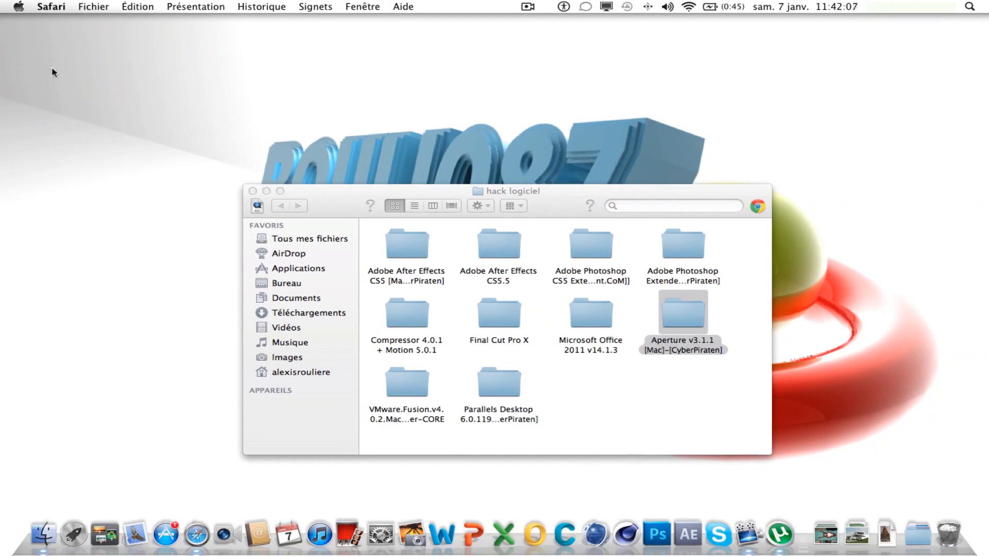
- Switch to Finder and look through the files in the Téléchargements folder
click(45, 533)
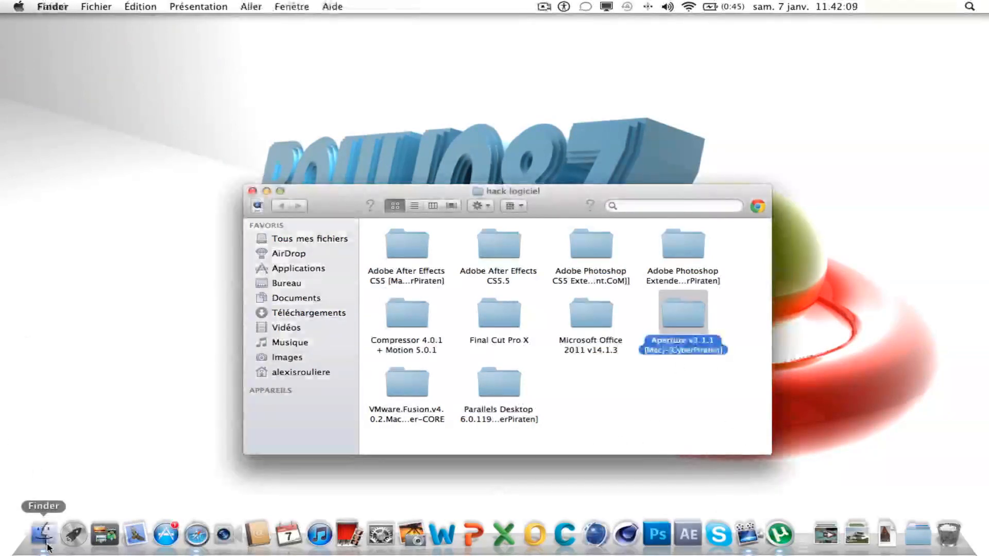
right_click(46, 532)
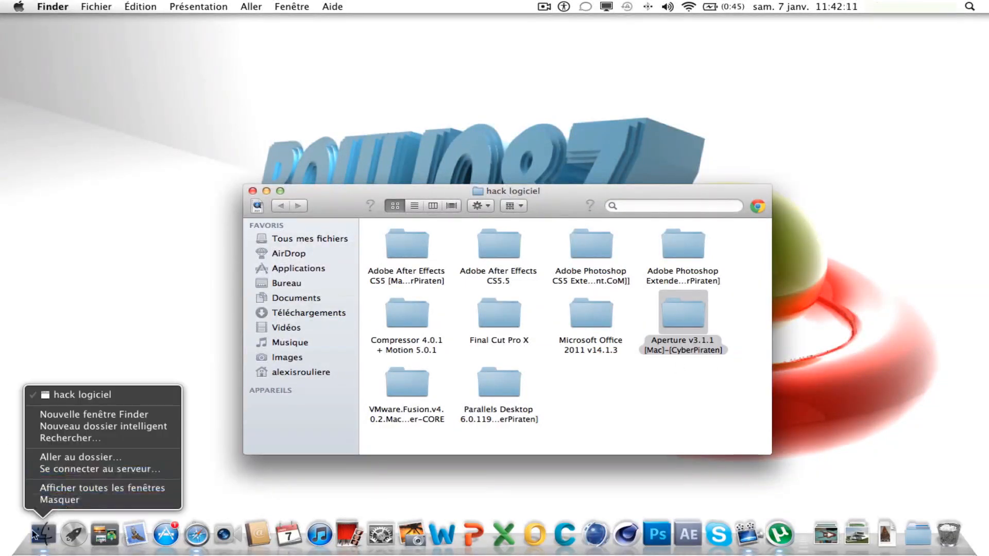
click(34, 534)
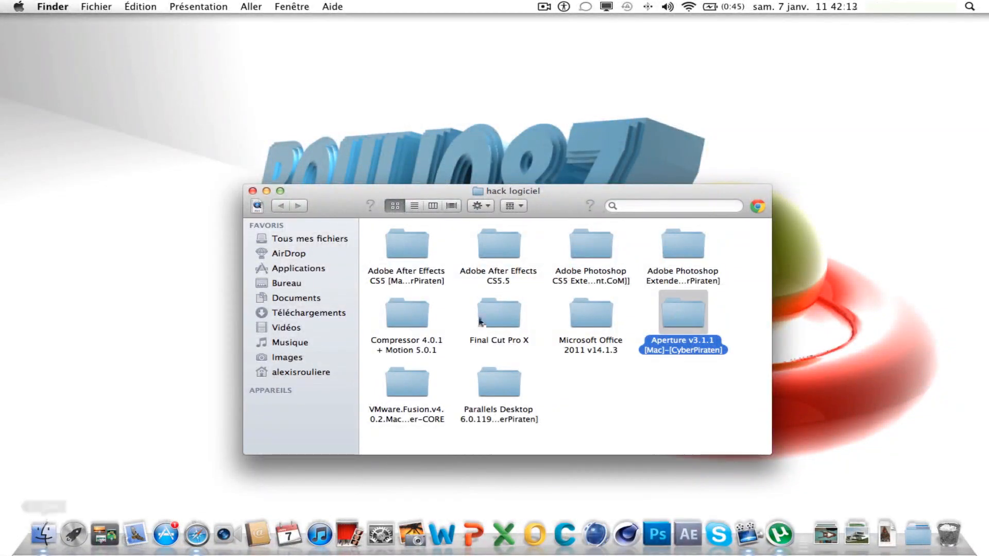
click(321, 313)
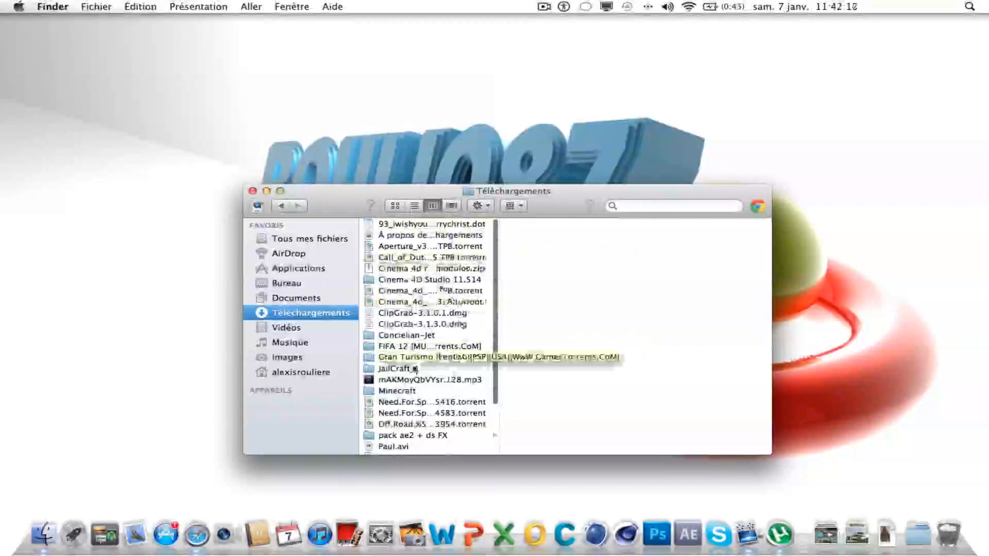
scroll(412, 355, down, 2)
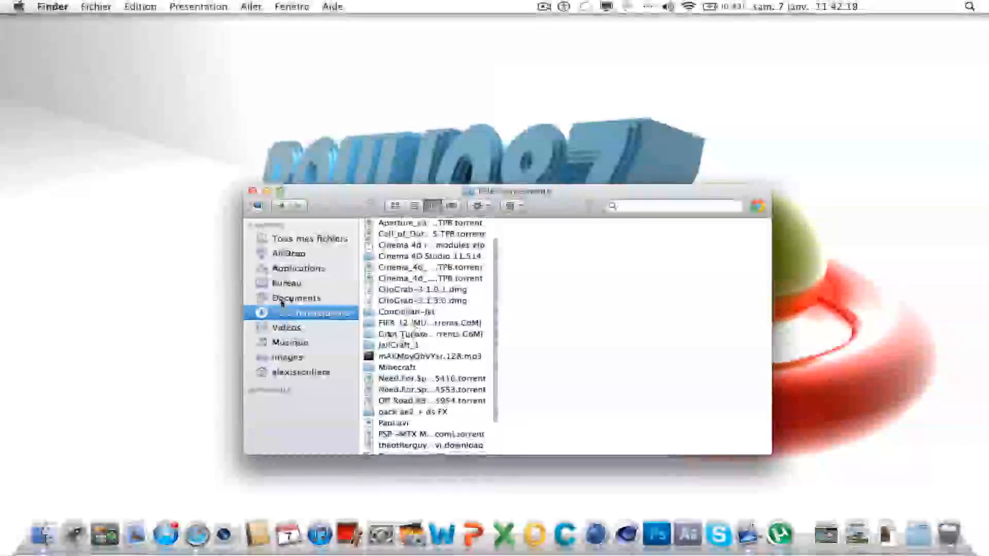
- Show the contents of the hack logiciel folder as icons and open its Aperture v3.1.1 folder
click(278, 206)
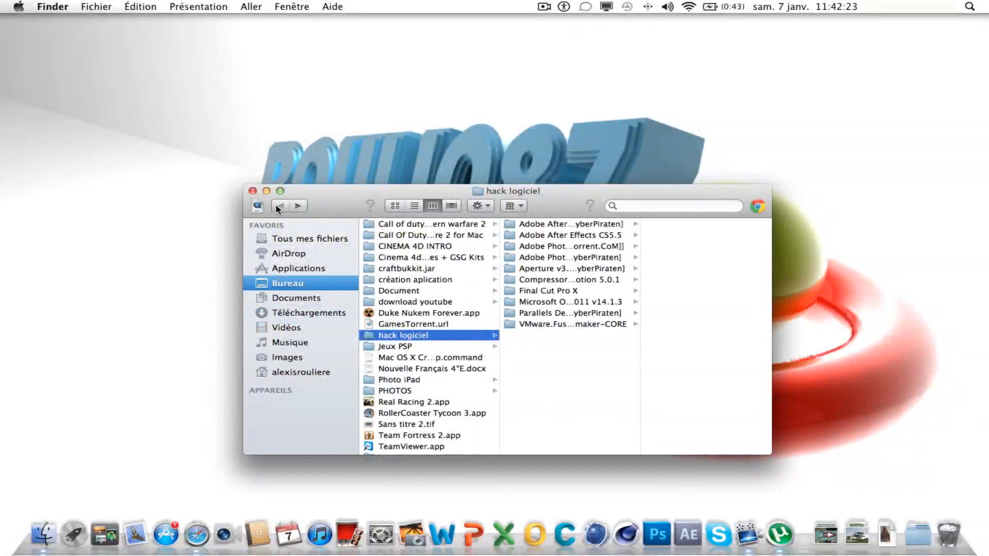
click(395, 206)
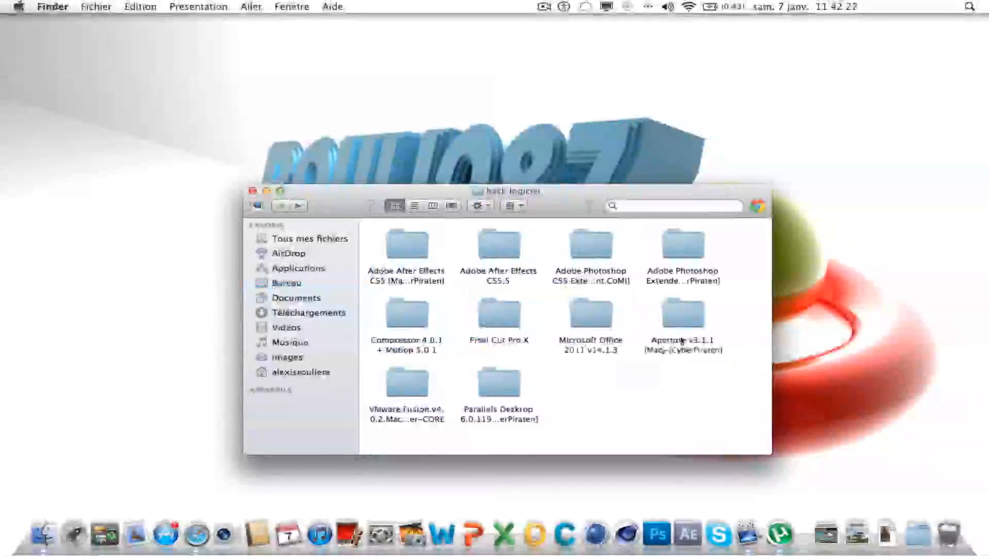
double_click(680, 310)
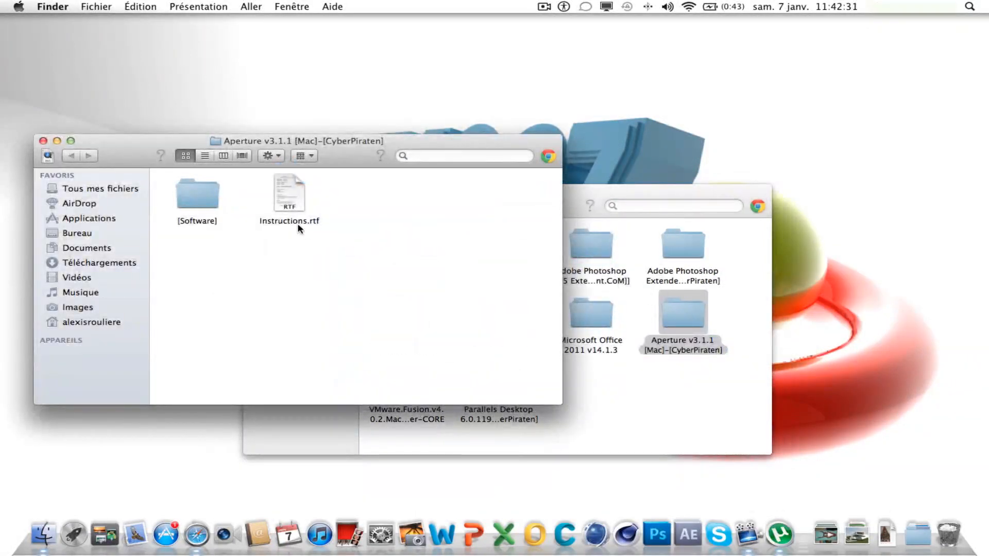
- Mount Aperture 3.dmg from the [Software] folder and launch the ApertureTrial.mpkg installer
double_click(195, 202)
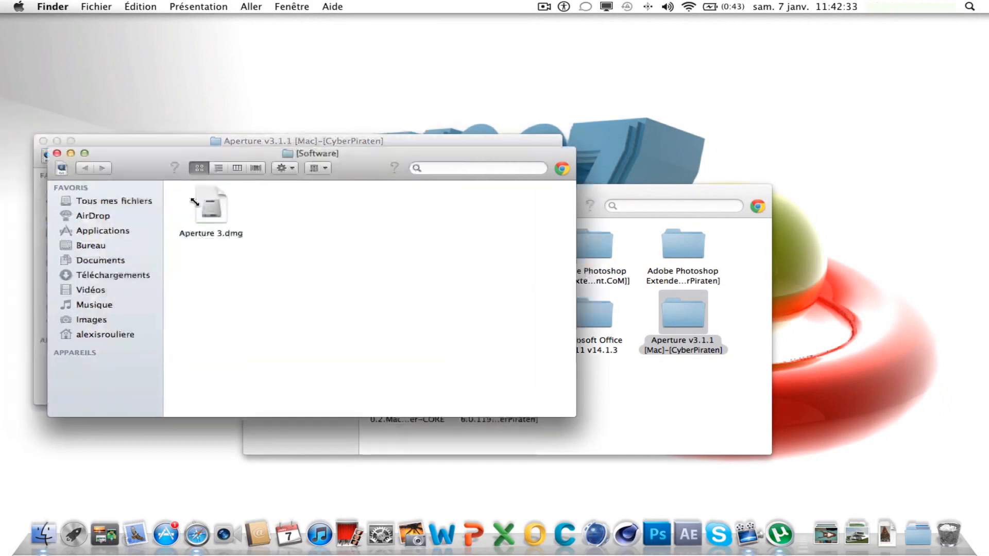
click(208, 212)
double_click(208, 211)
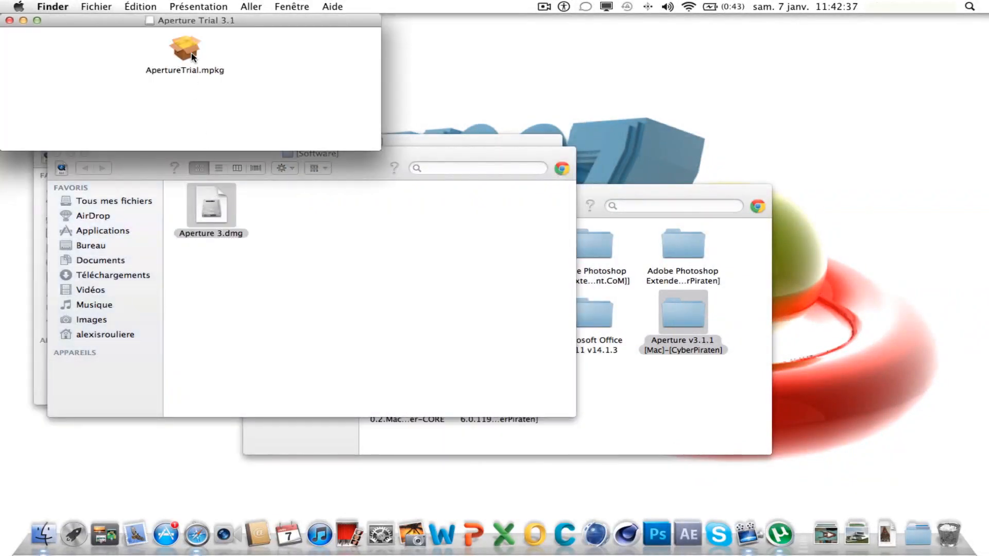
double_click(185, 49)
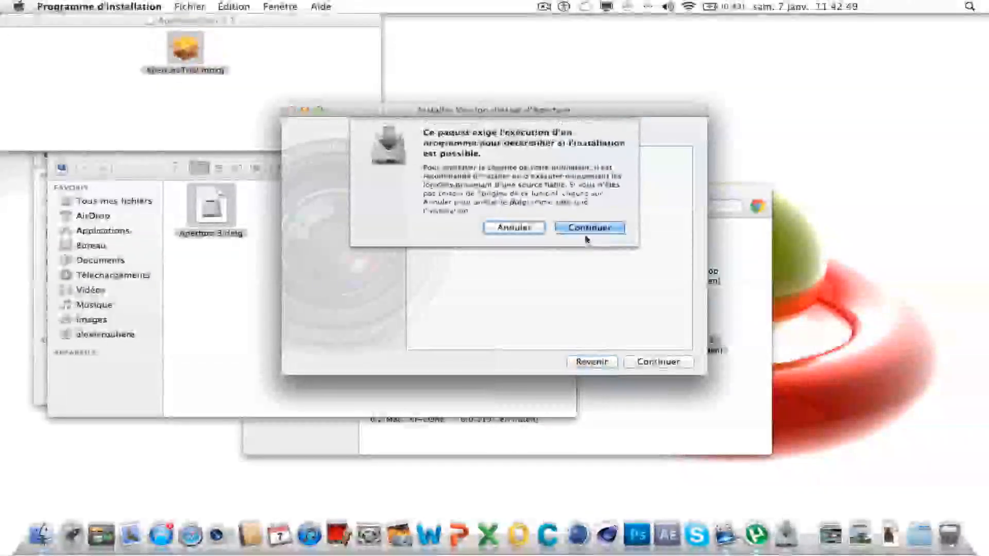
- Proceed through the Aperture trial installer, accept the licence agreement and authorise the installation with the account password
click(587, 238)
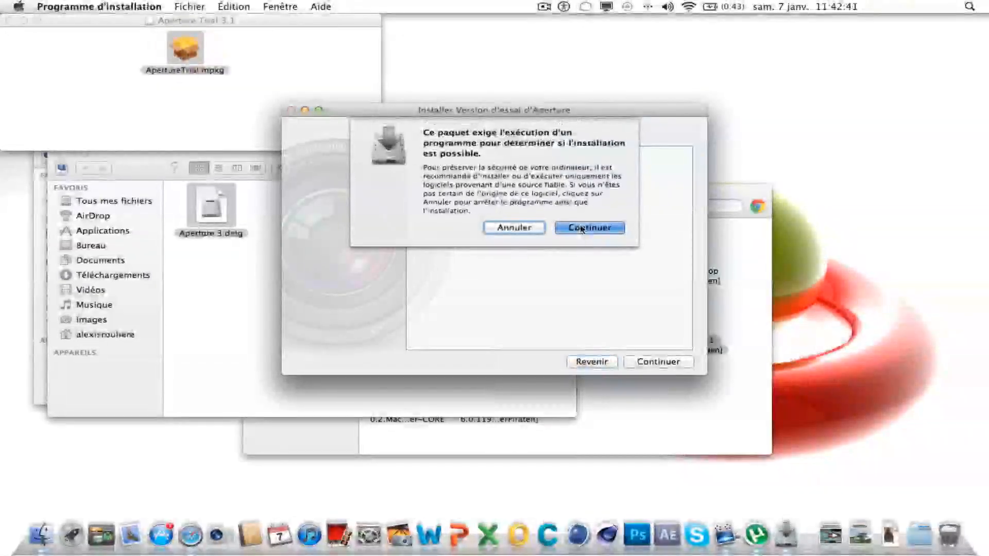
click(663, 367)
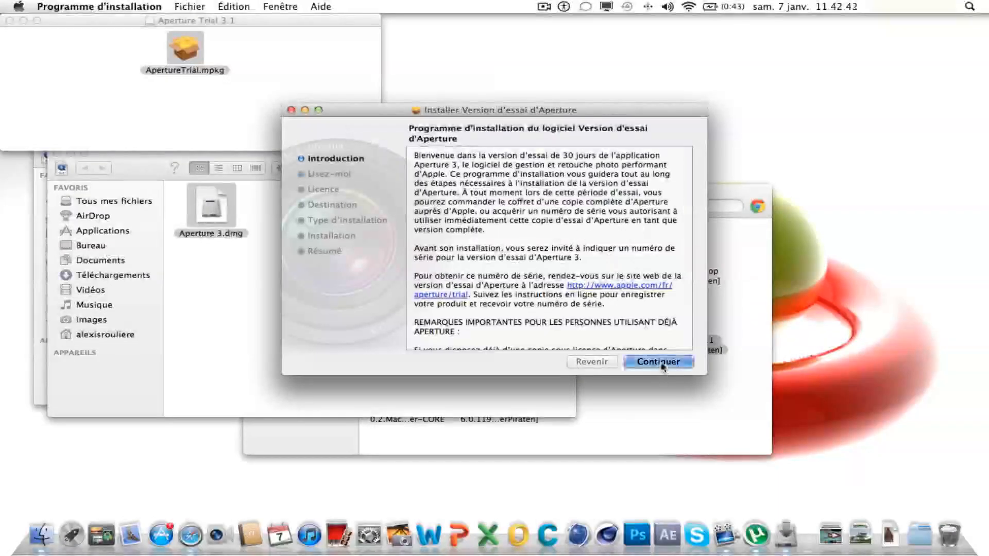
click(661, 365)
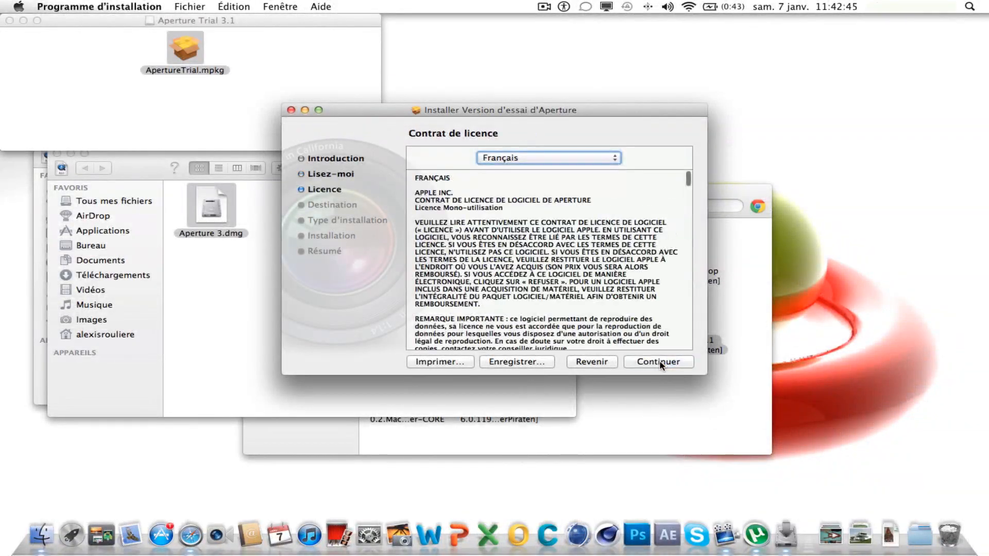
click(660, 360)
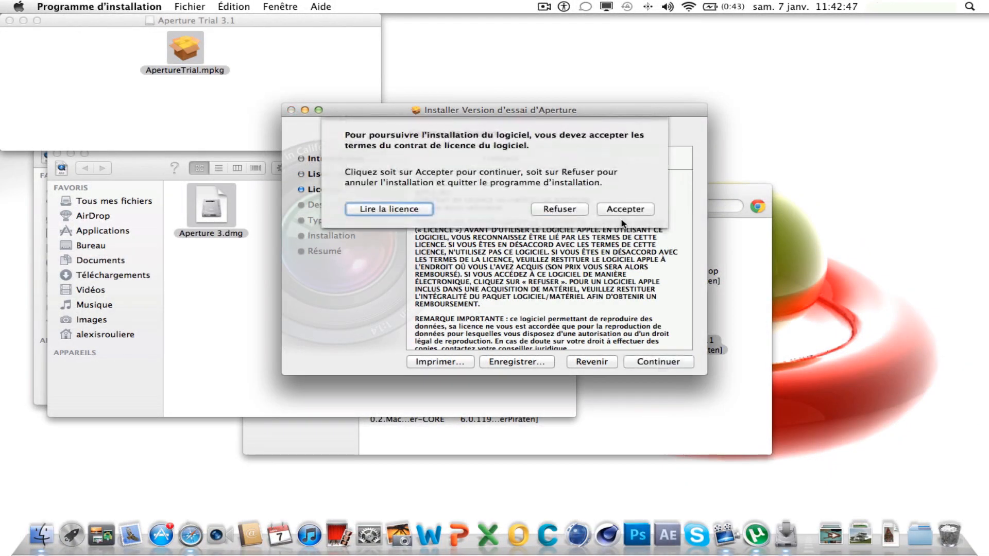
click(624, 210)
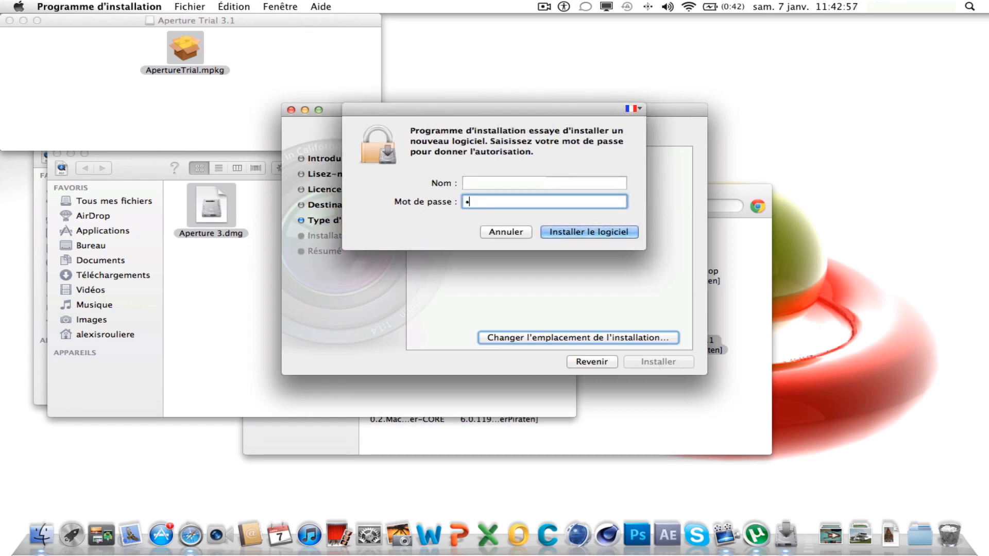
key(Return)
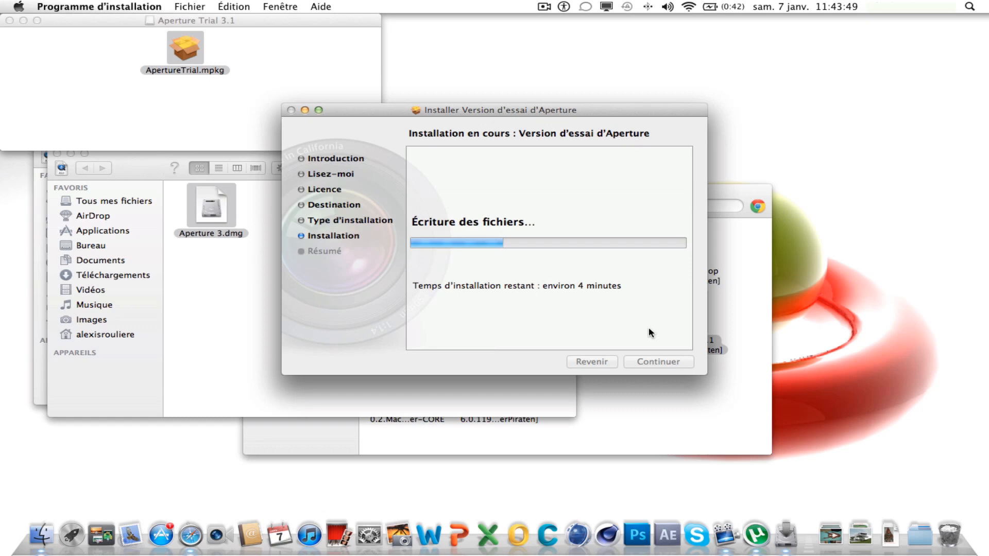
- Wait for the Aperture installation to finish and close the installer
click(544, 7)
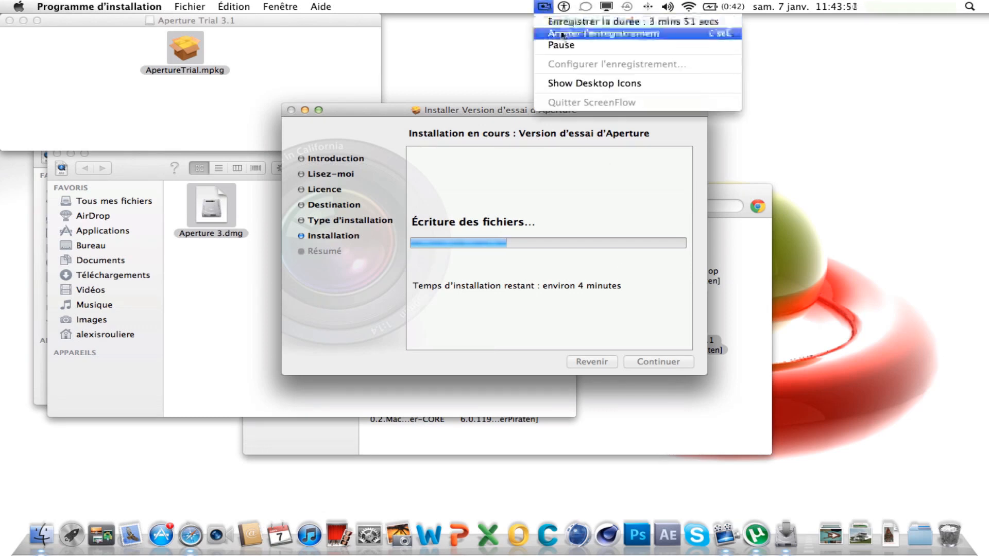
click(565, 45)
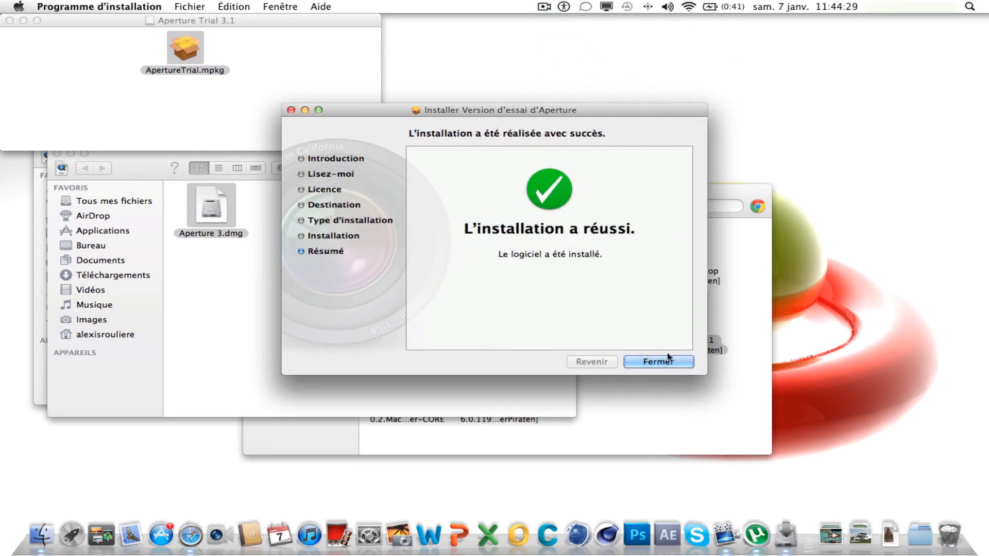
click(668, 360)
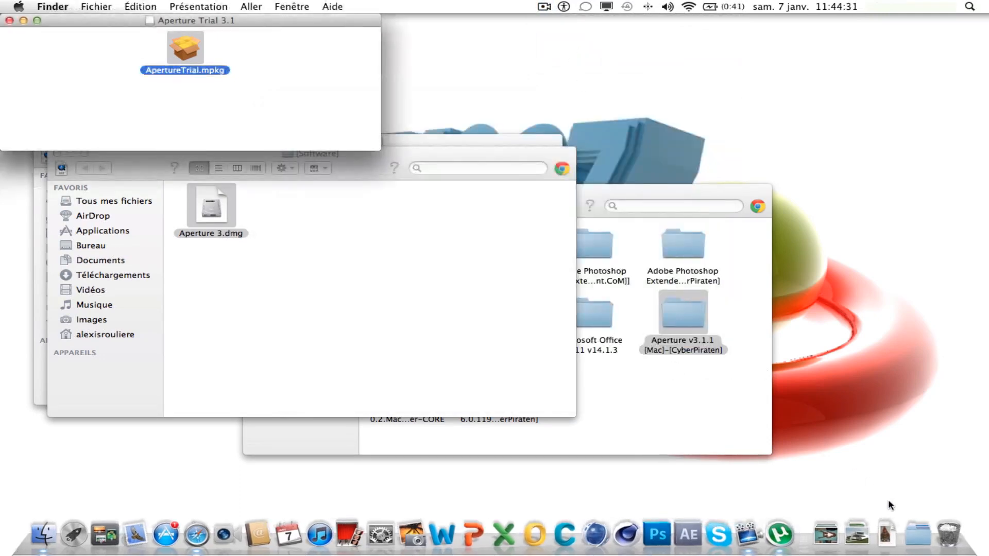
- Find Aperture.app in the Applications folder and launch it
click(921, 537)
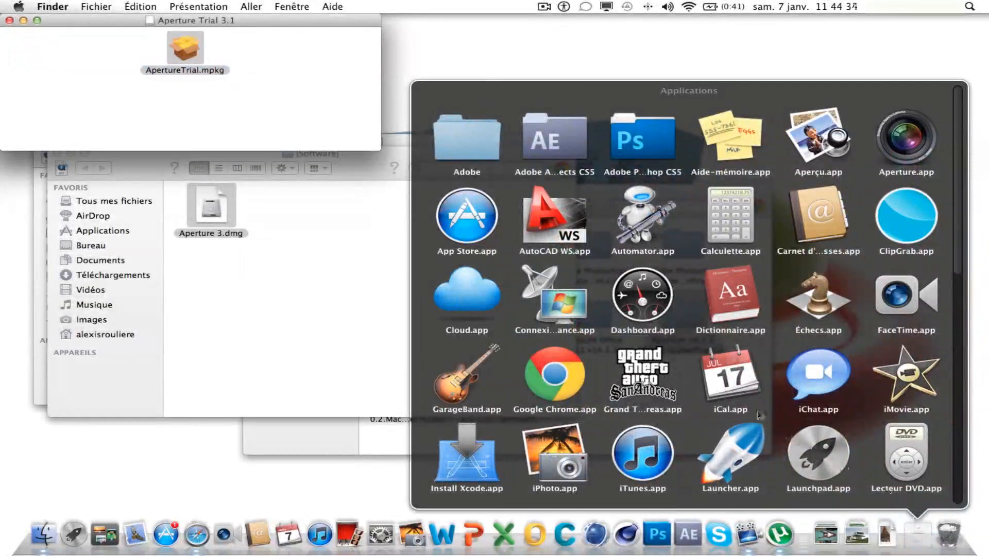
scroll(760, 414, down, 5)
scroll(759, 414, down, 5)
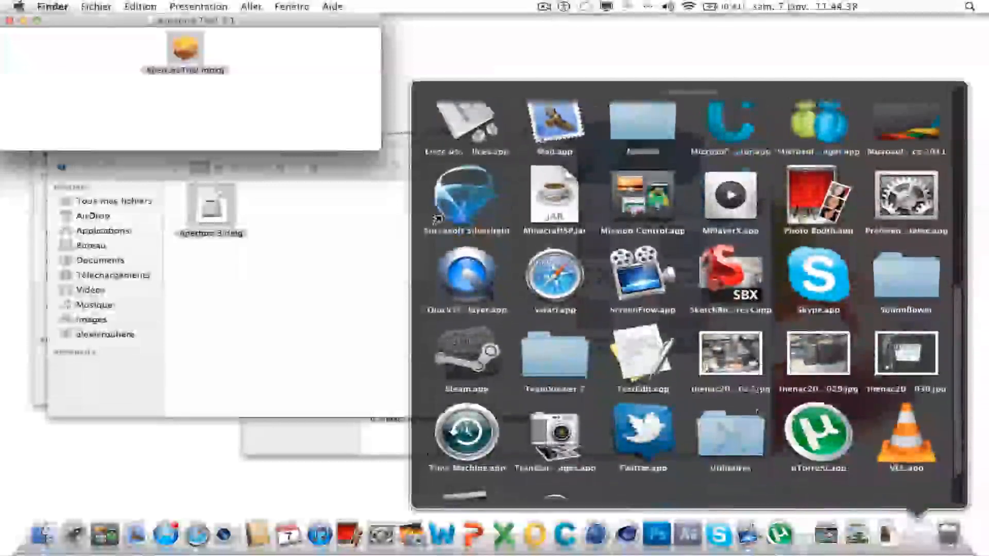
scroll(760, 415, down, 3)
scroll(760, 415, up, 12)
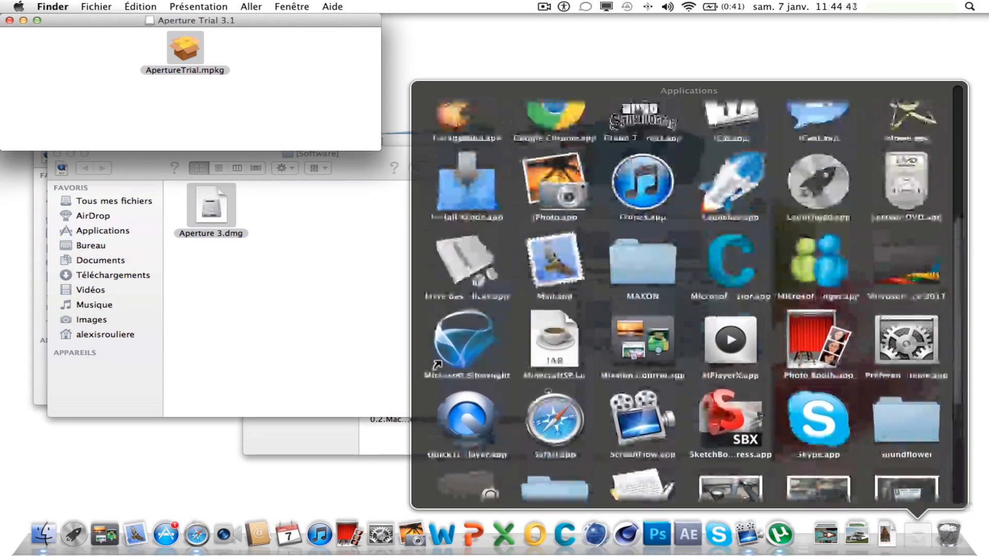
scroll(759, 414, up, 2)
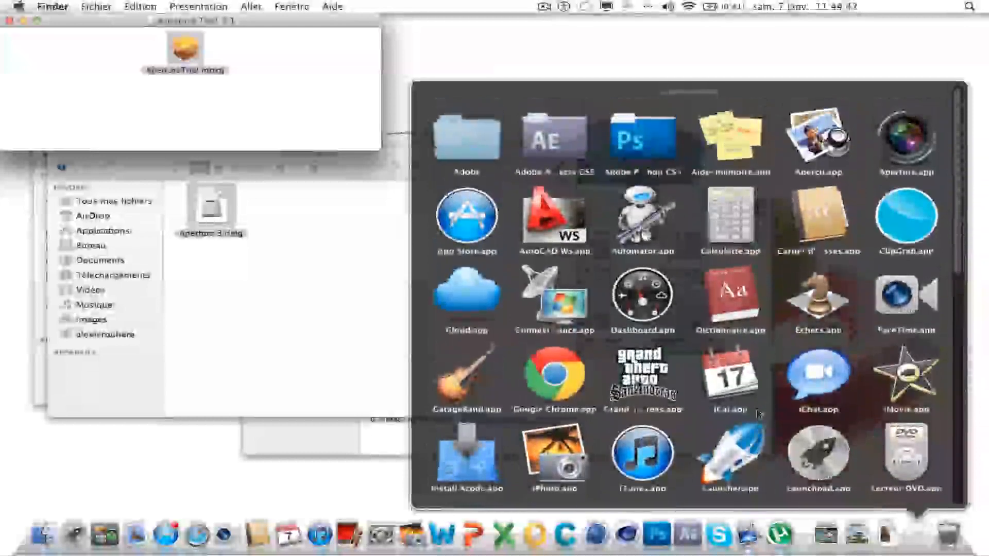
click(901, 159)
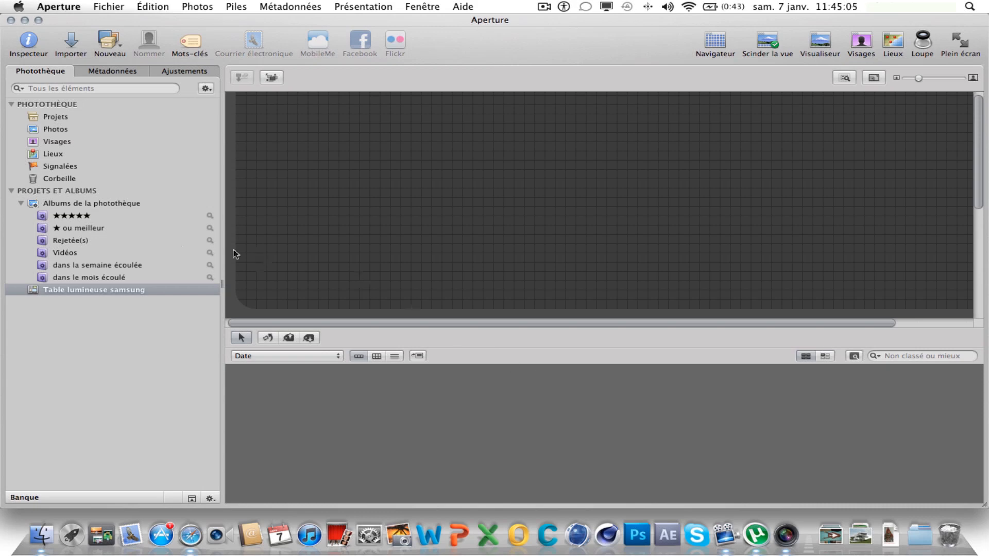
- Close Aperture along with the Aperture Trial 3.1 and [Software] windows
click(11, 21)
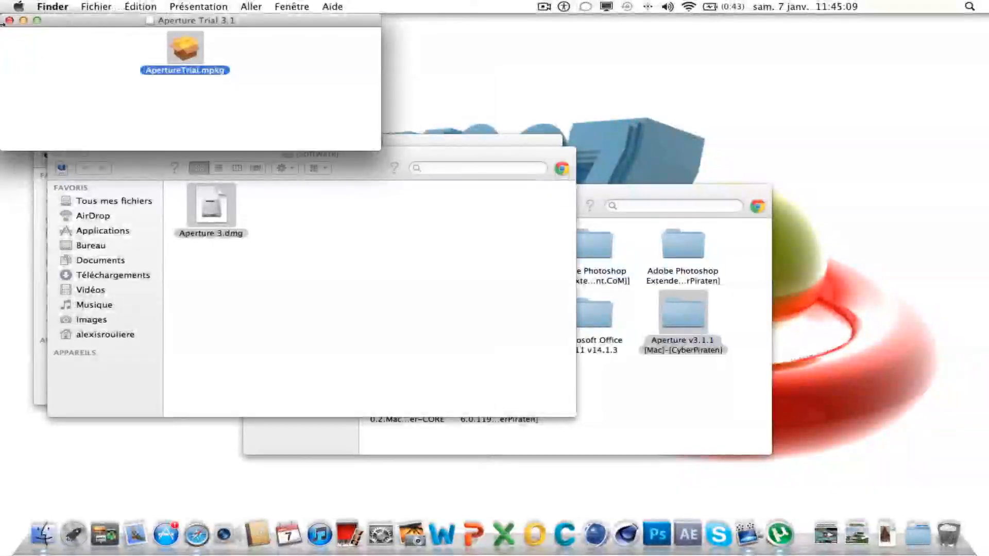
click(211, 208)
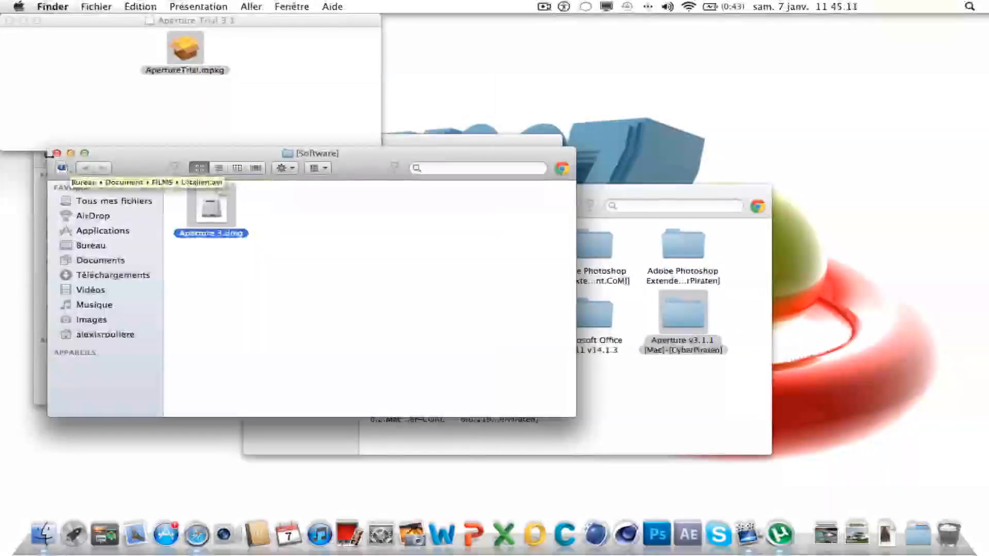
click(57, 153)
click(9, 20)
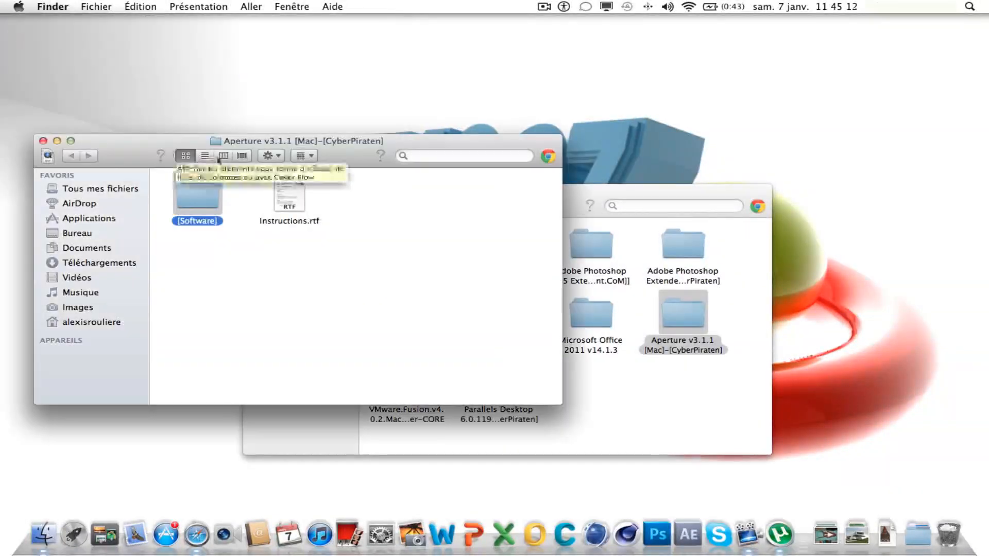
- Open Instructions.rtf from the Aperture v3.1.1 folder and highlight the first serial number in its list
click(286, 198)
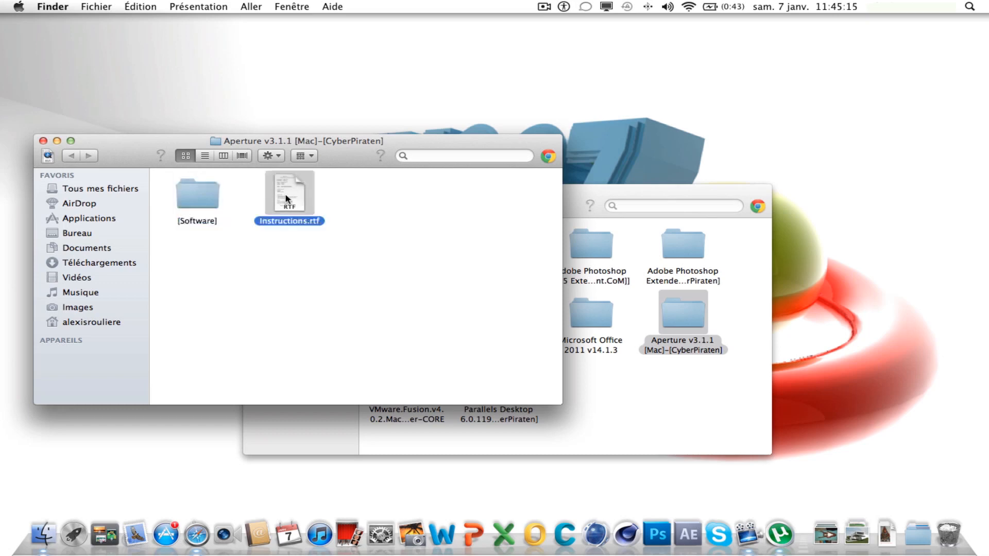
double_click(286, 198)
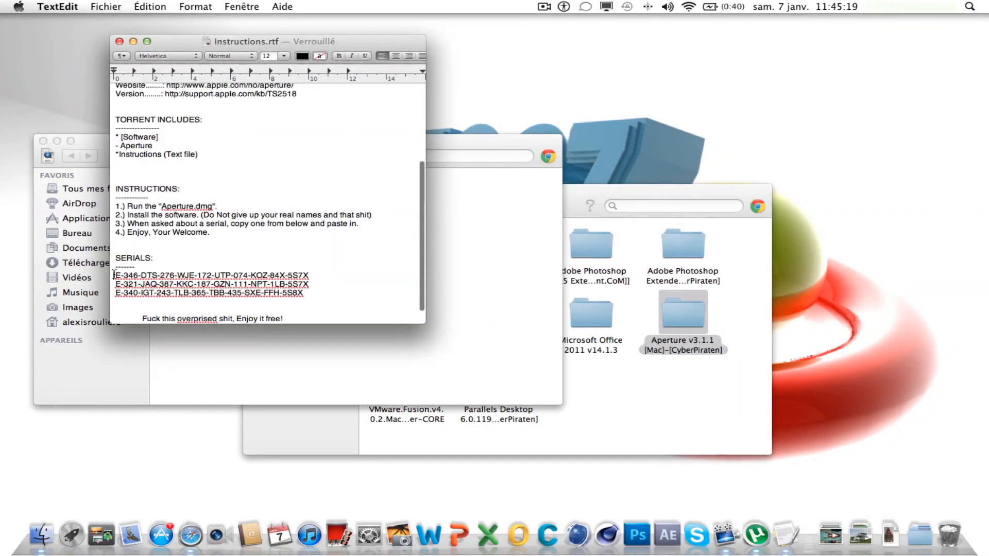
drag(114, 275, 320, 272)
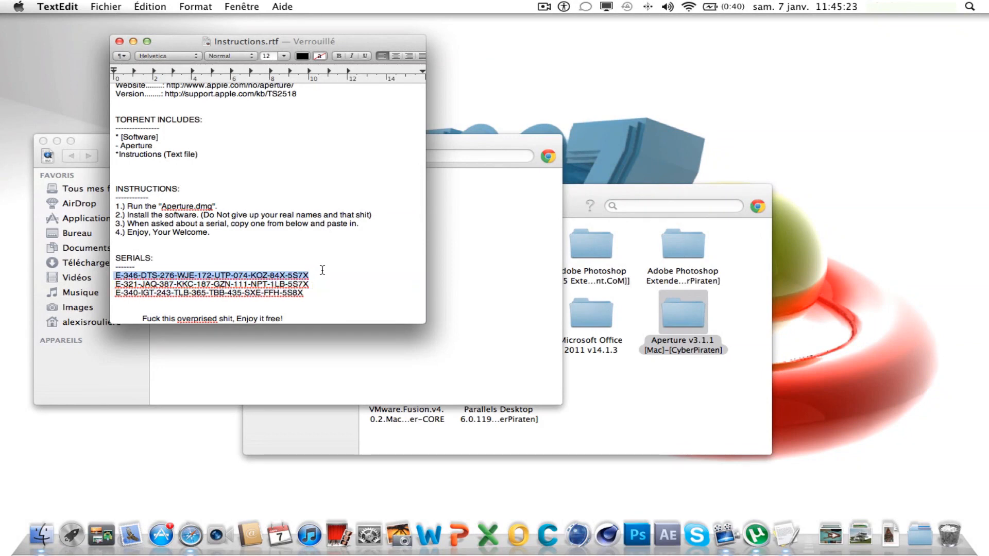
- Close Instructions.rtf and the Aperture v3.1.1 folder window, and quit TextEdit
click(119, 41)
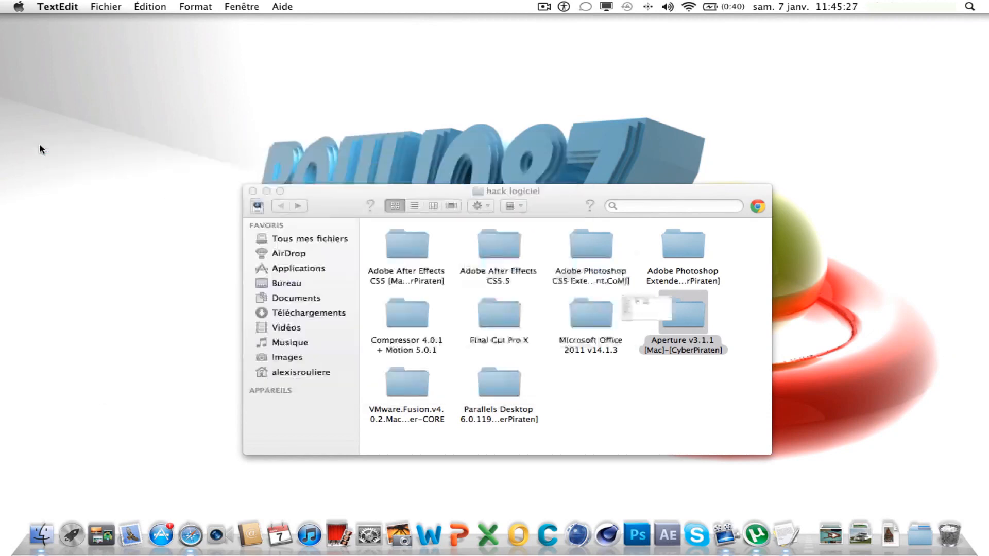
click(43, 141)
click(919, 536)
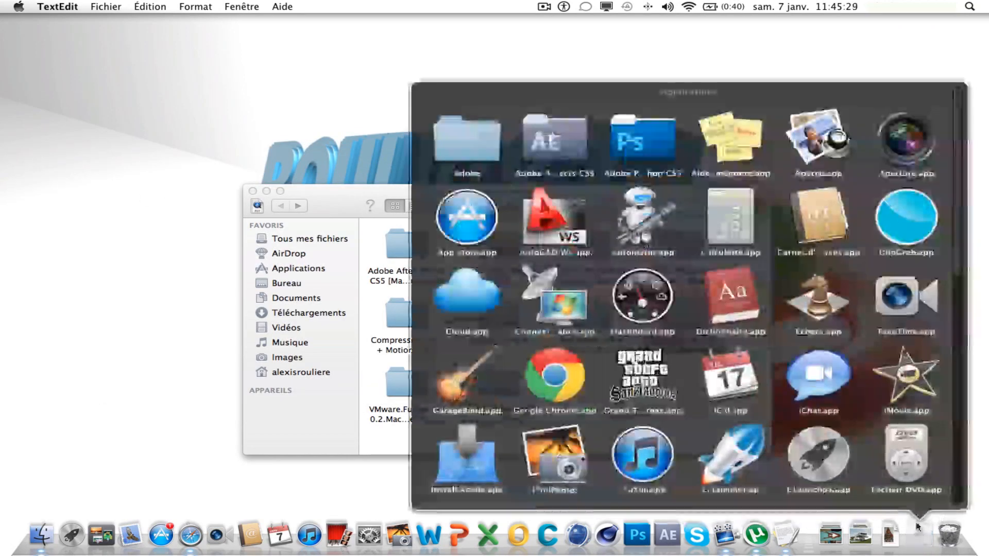
drag(908, 140, 958, 543)
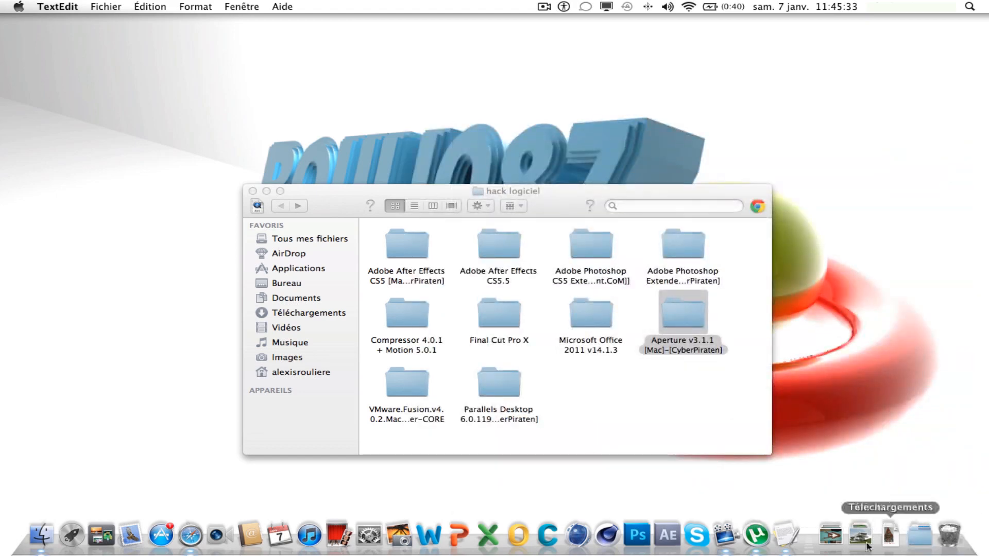
right_click(780, 545)
click(798, 505)
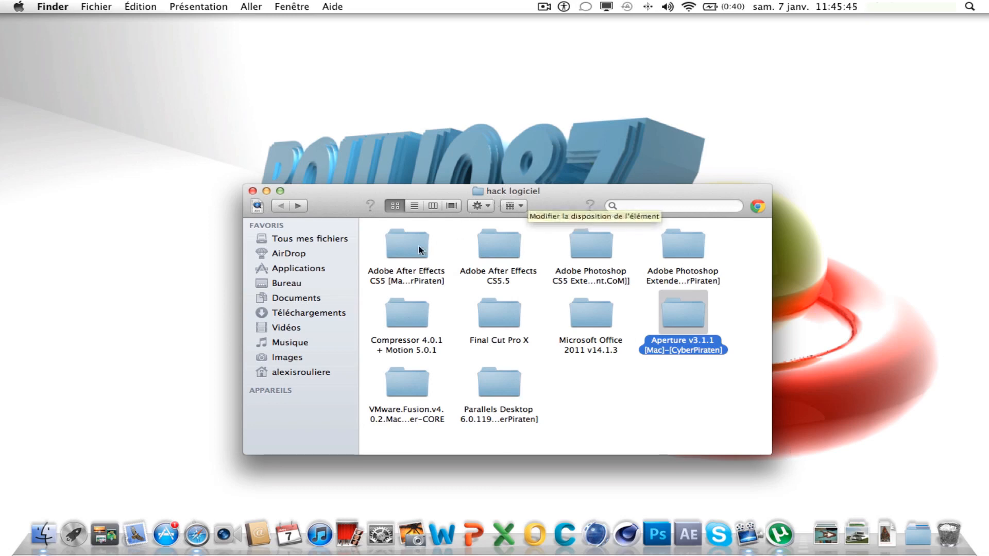
- Point out the other software folders in hack logiciel, including Final Cut Pro X, Compressor and Motion, VMware Fusion, Parallels Desktop and Microsoft Office 2011
click(572, 251)
click(497, 315)
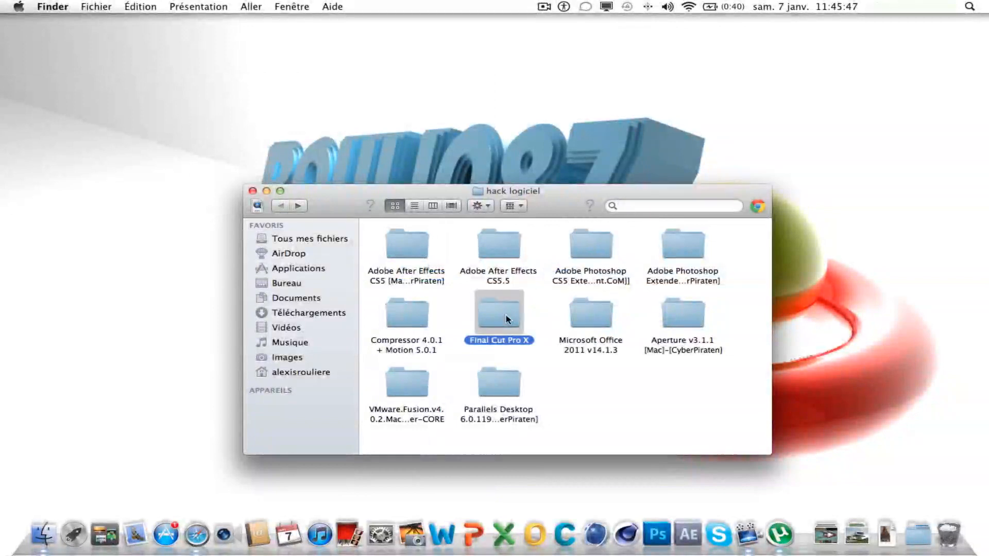
click(419, 317)
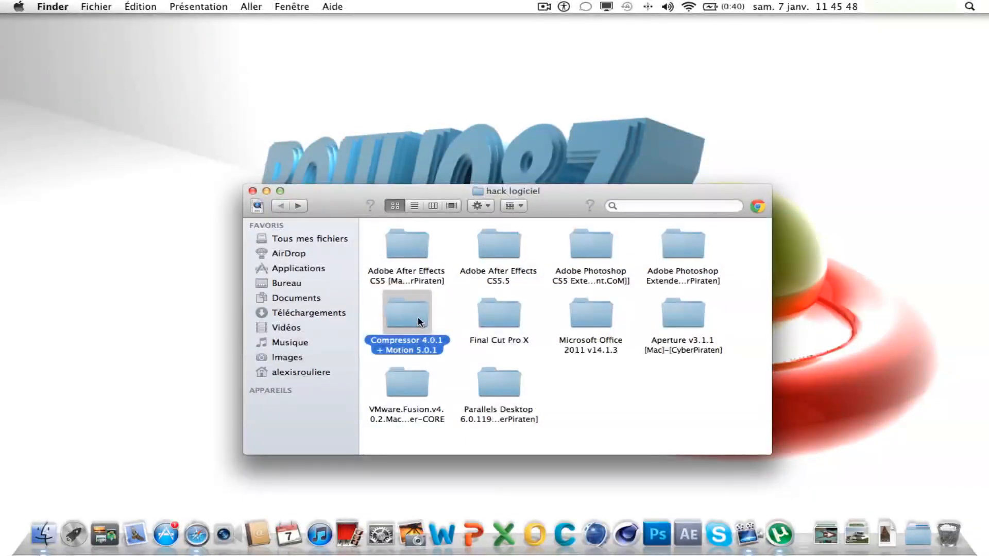
click(427, 398)
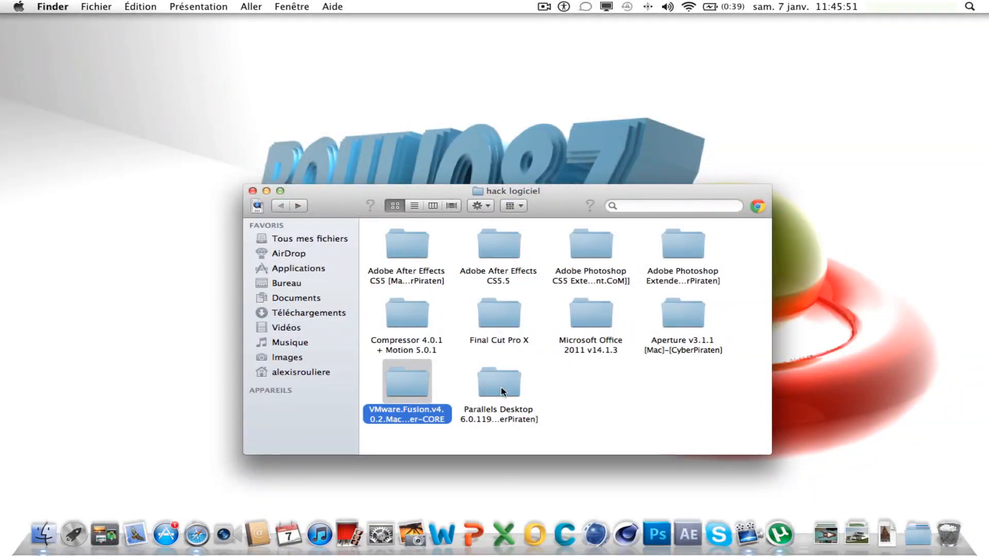
click(502, 391)
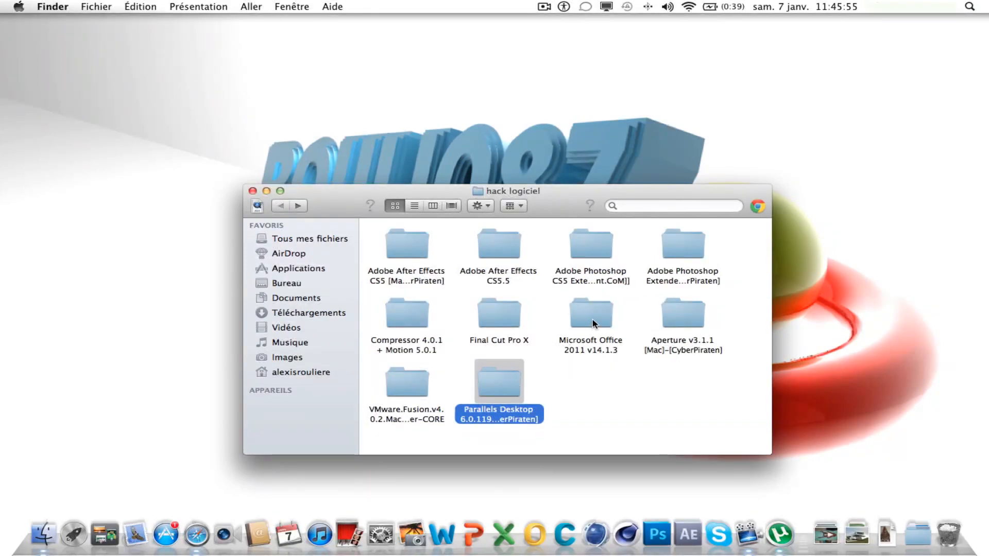
click(593, 322)
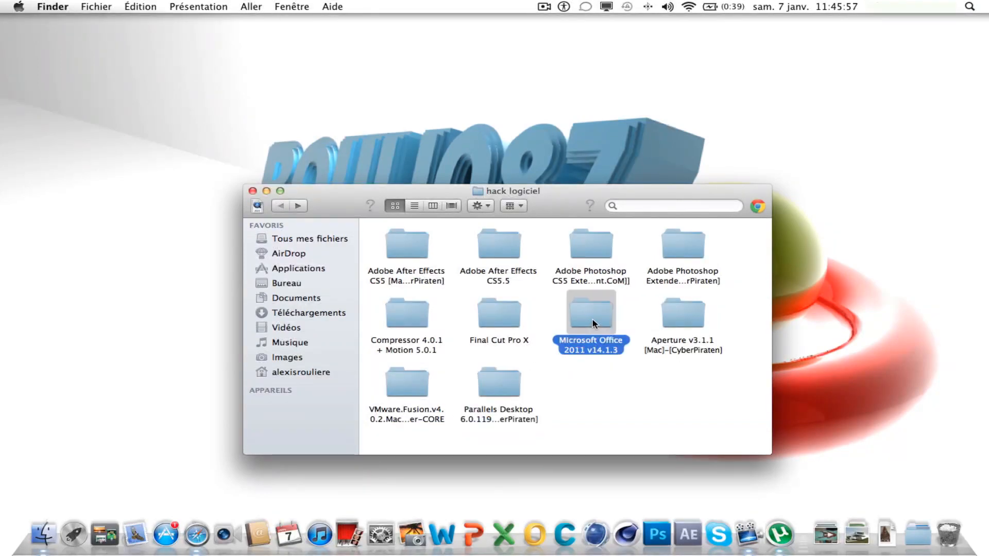